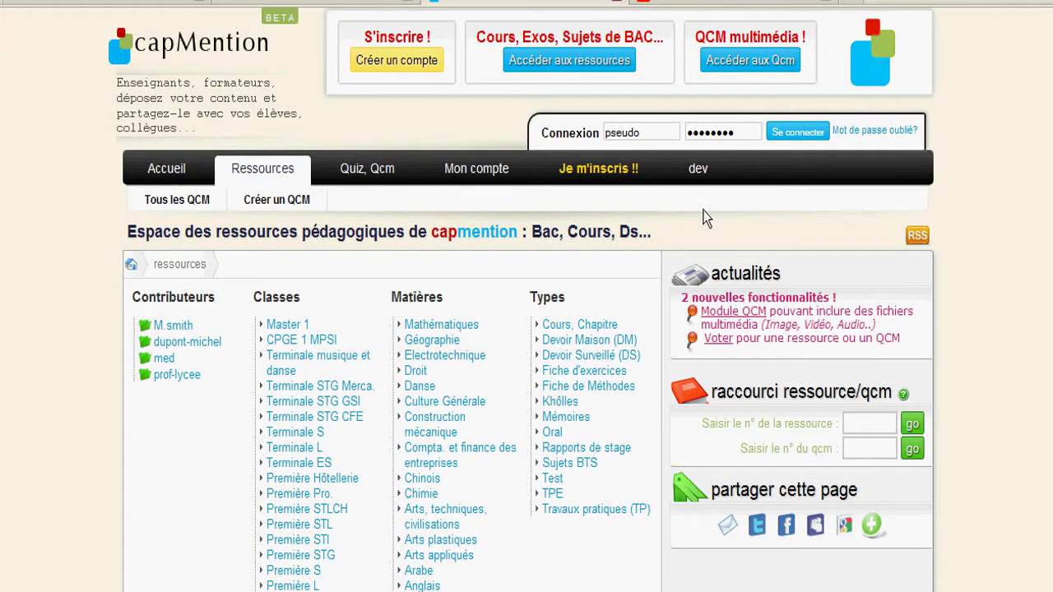
Step: Log in to capMention with the teacher's username from the Connexion box
left_click(654, 134)
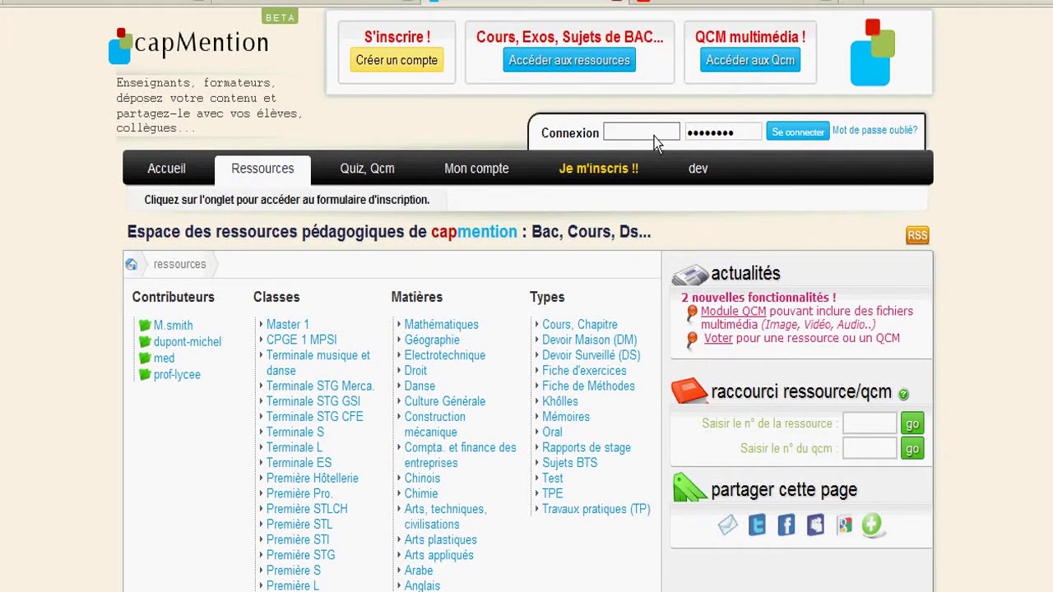
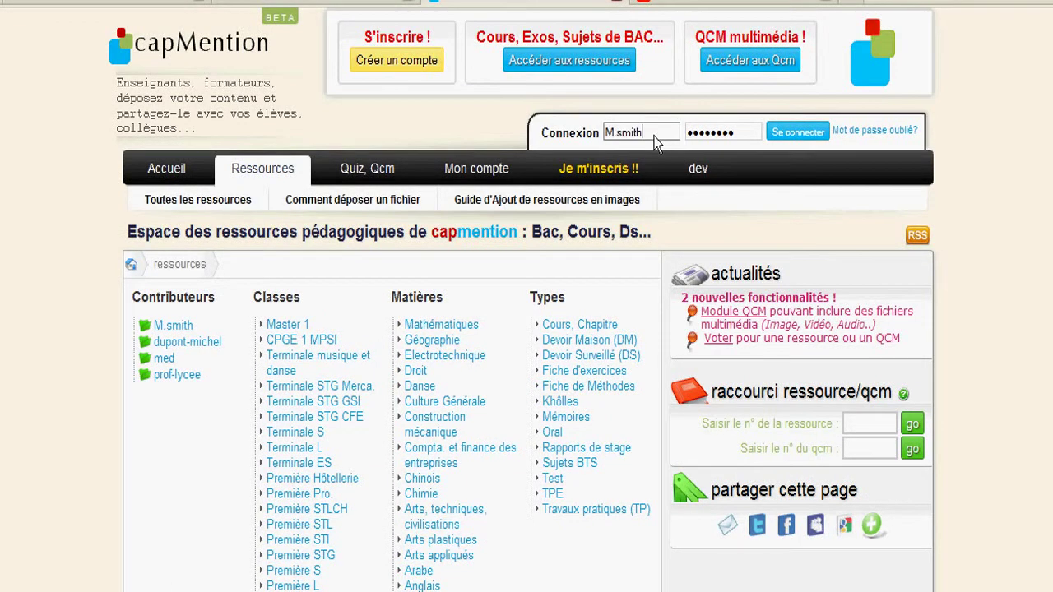
key("Return")
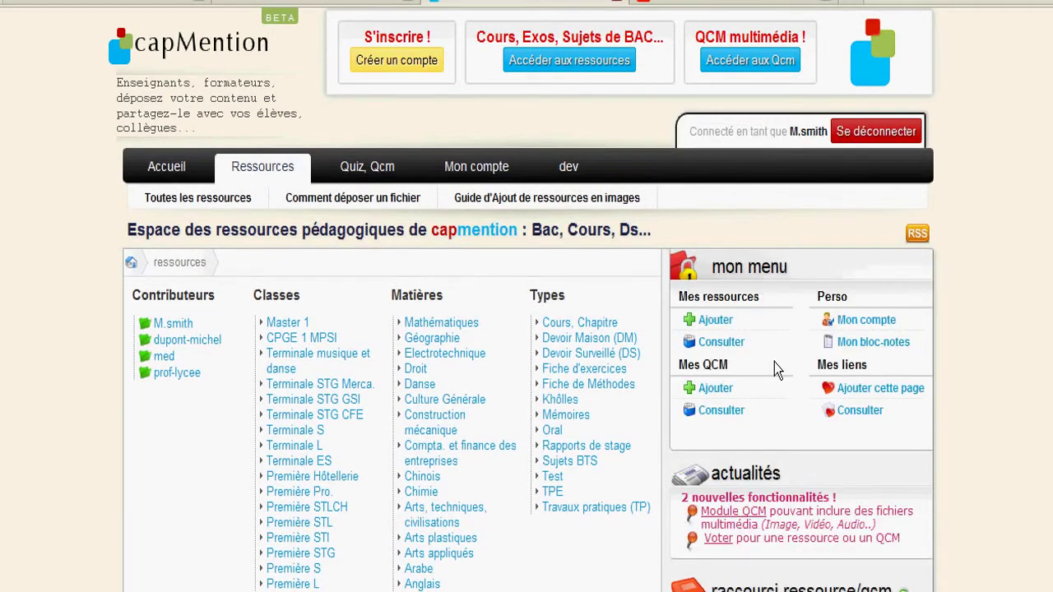
Step: Open your resource list and go to the Fichiers page of resource n°124
left_click(731, 343)
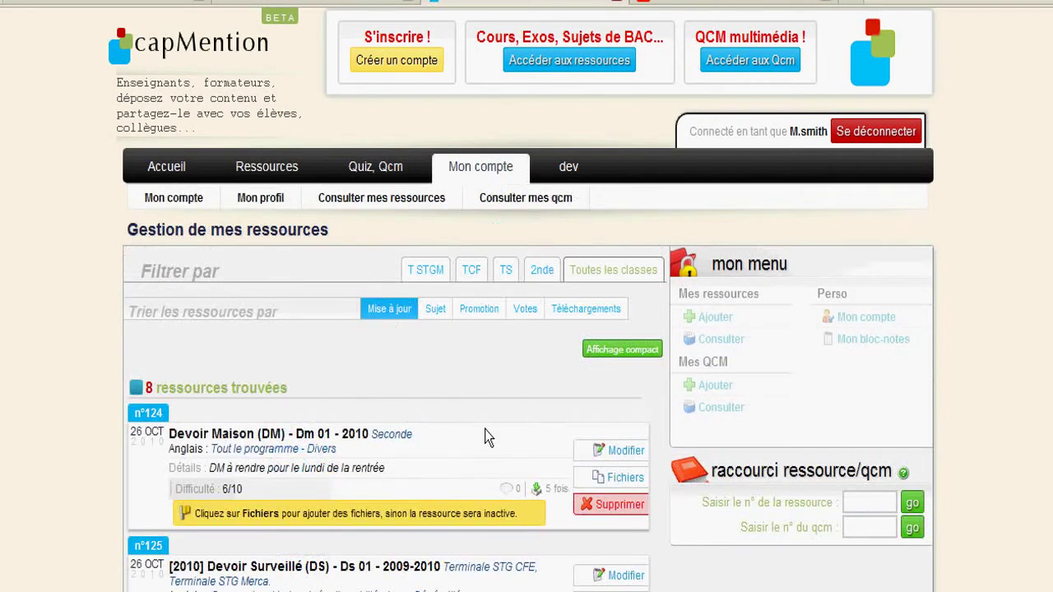
scroll(483, 441, "down", 5)
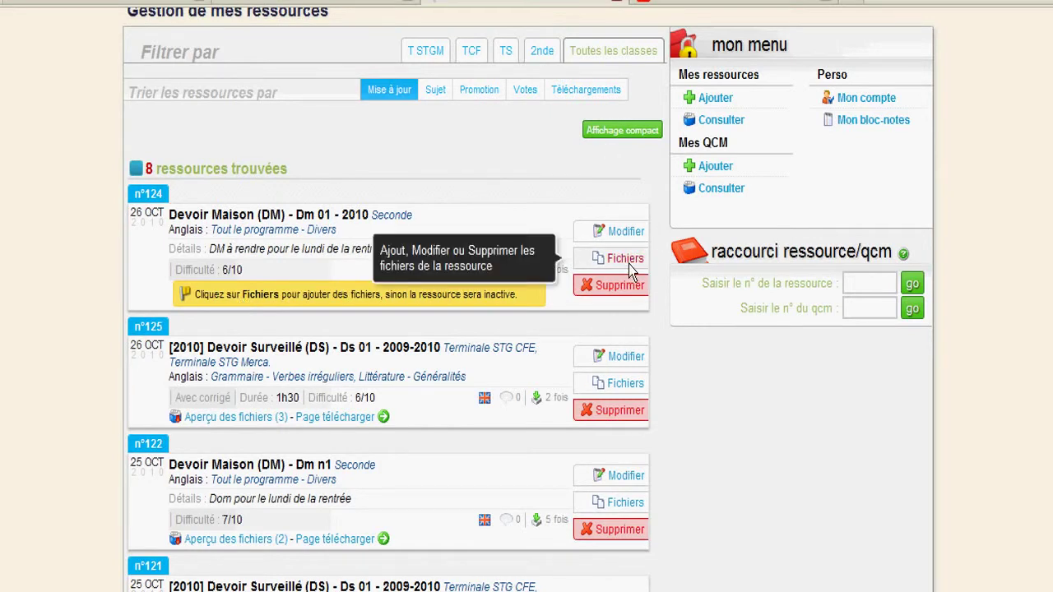
left_click(629, 264)
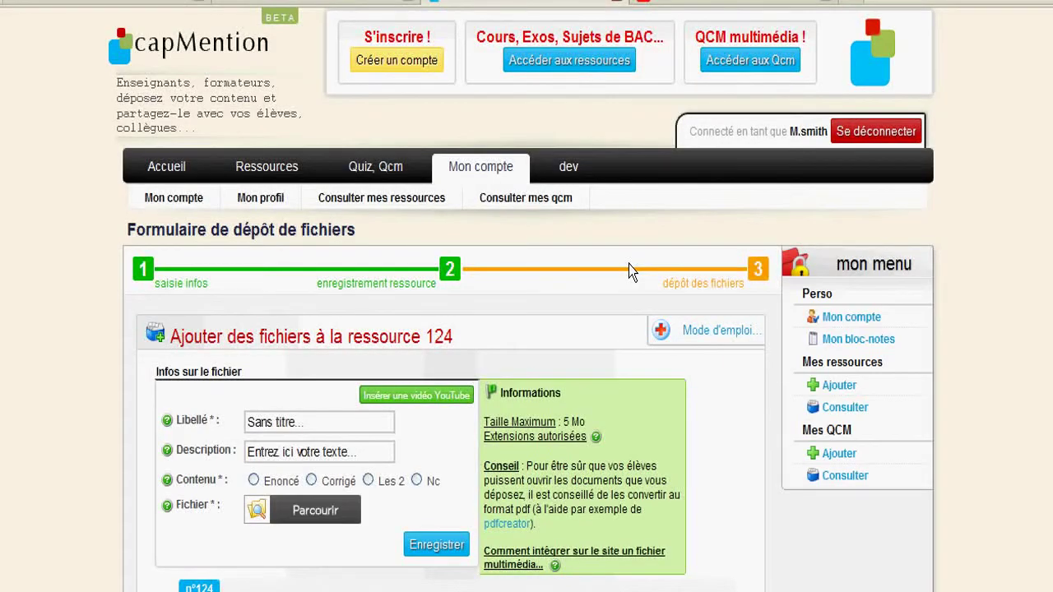
Step: Title the new file 'DM en doc, pr qles autres enseignants'
scroll(628, 273, "down", 2)
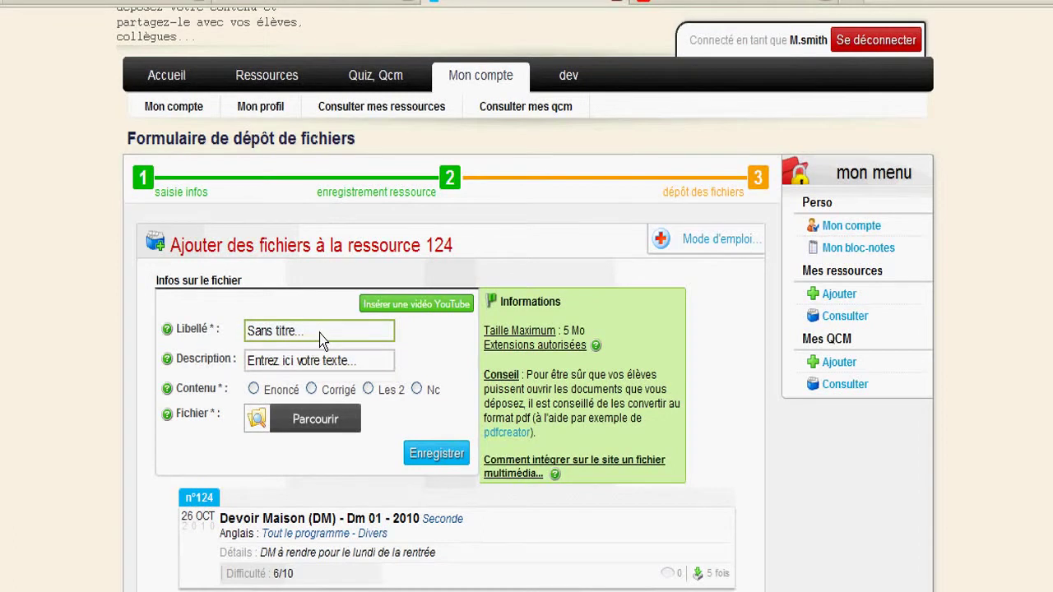
left_click(330, 337)
type("ver")
key("BackSpace")
key("BackSpace")
key("BackSpace")
type("DM en doc, pr qles autres ")
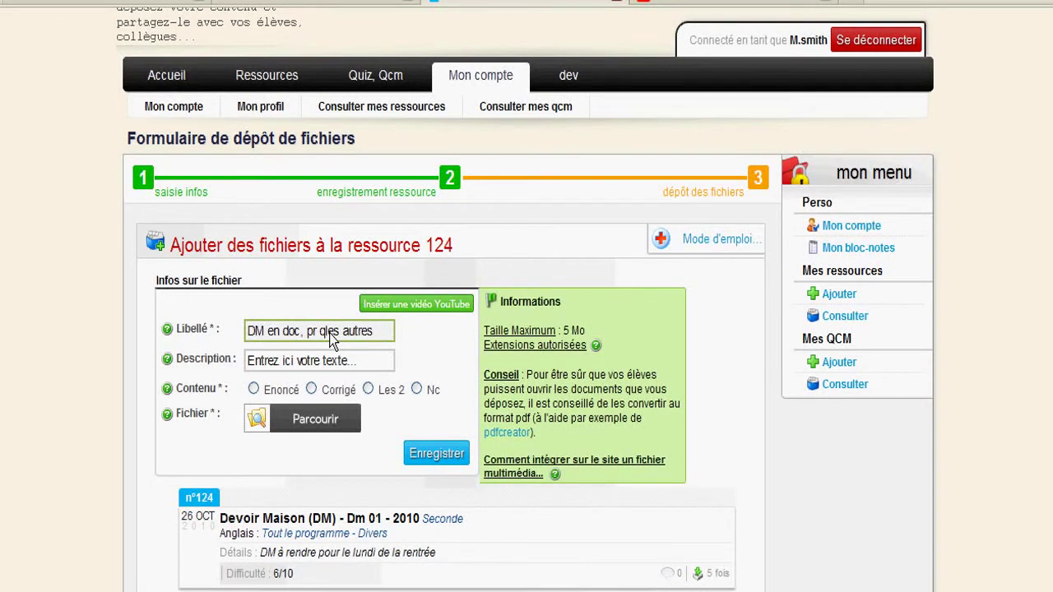
type("enseignants")
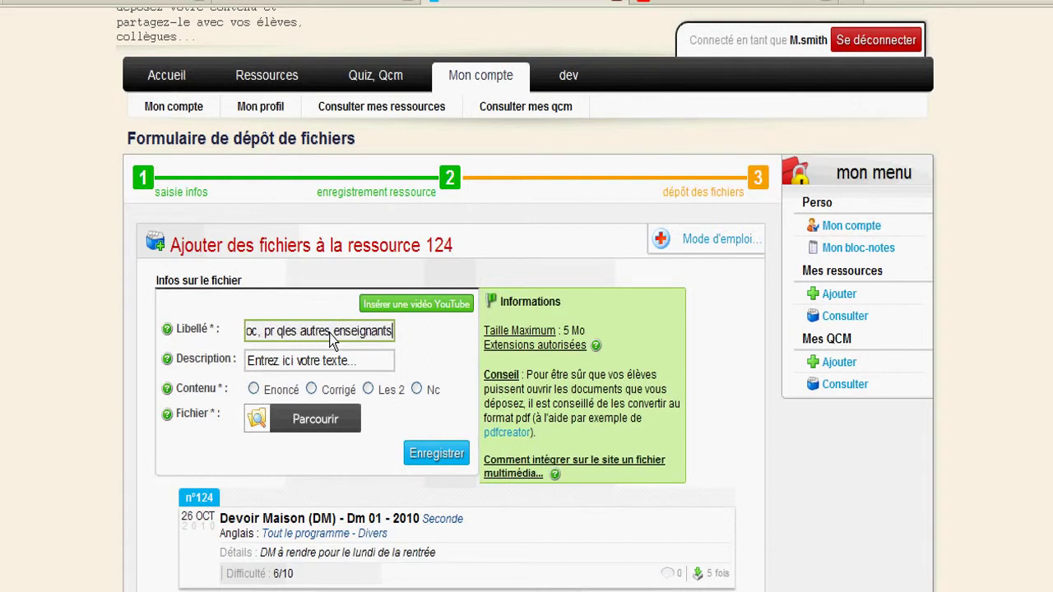
Step: Add description 'version doc', set content to Les 2, and browse for the file
left_click(314, 359)
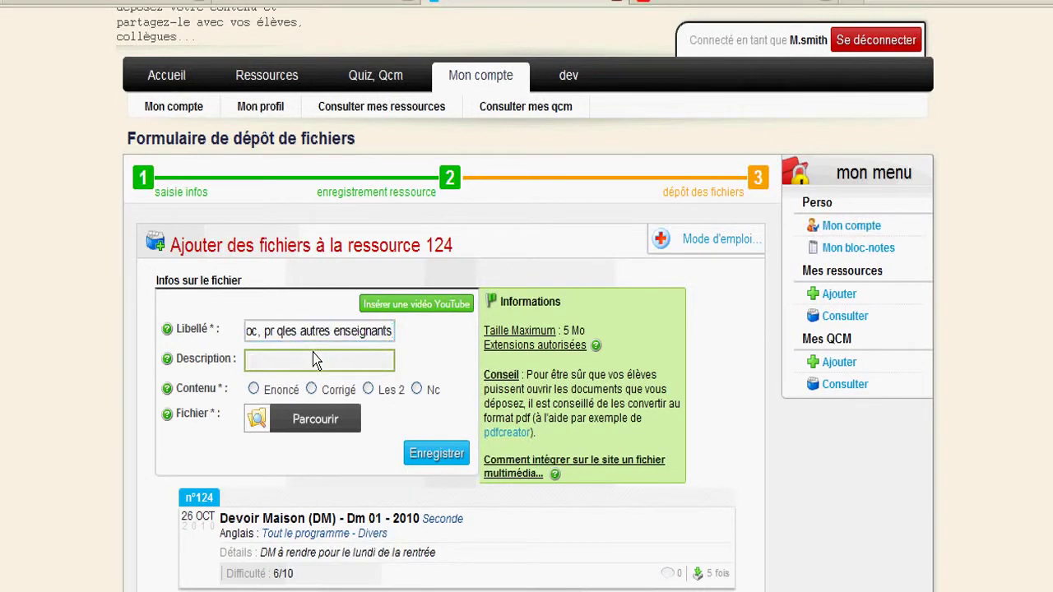
type("version doc")
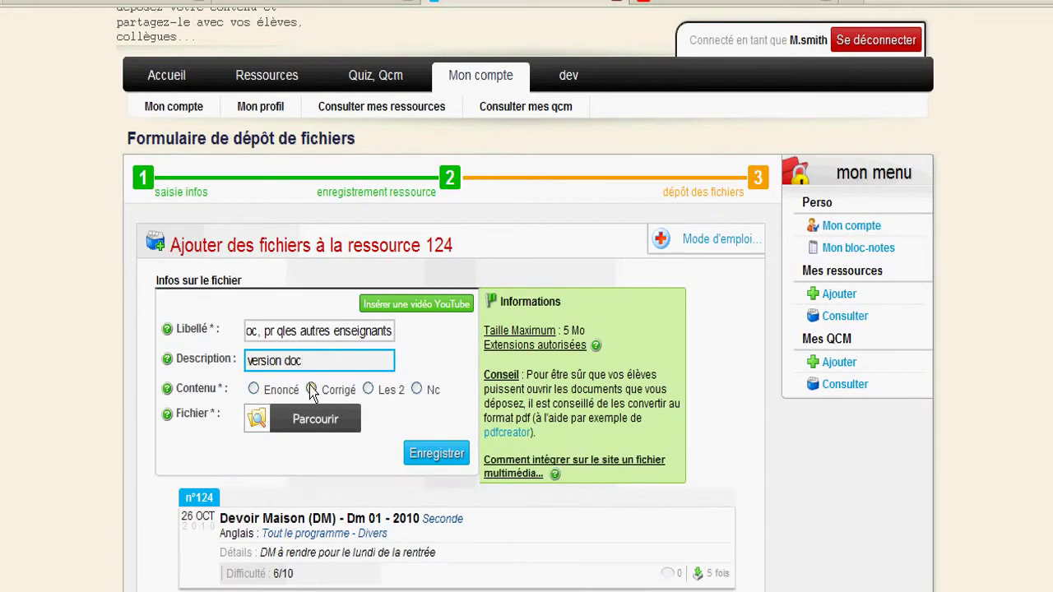
left_click(372, 389)
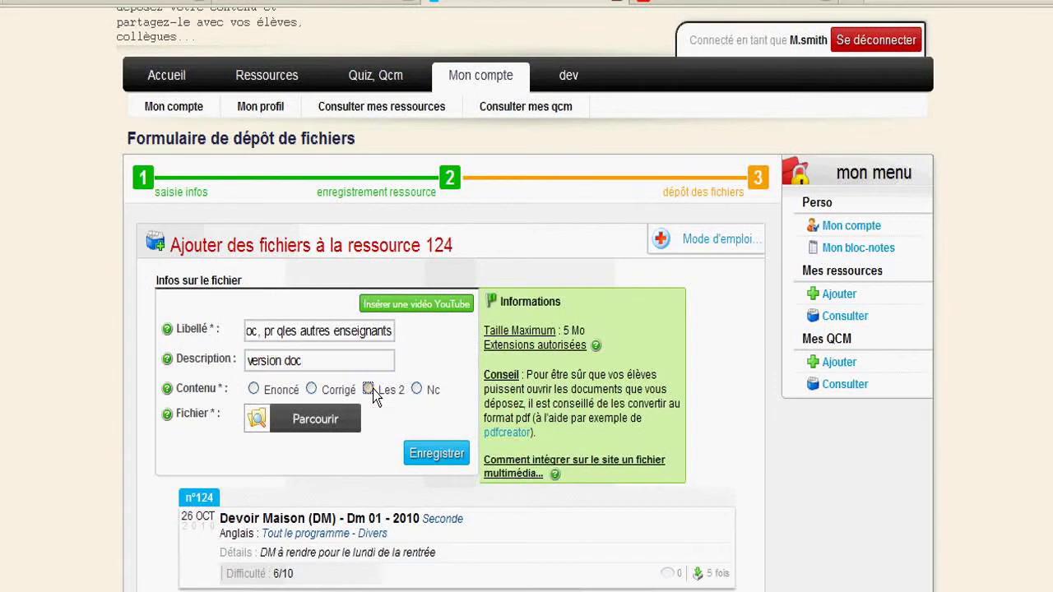
left_click(297, 425)
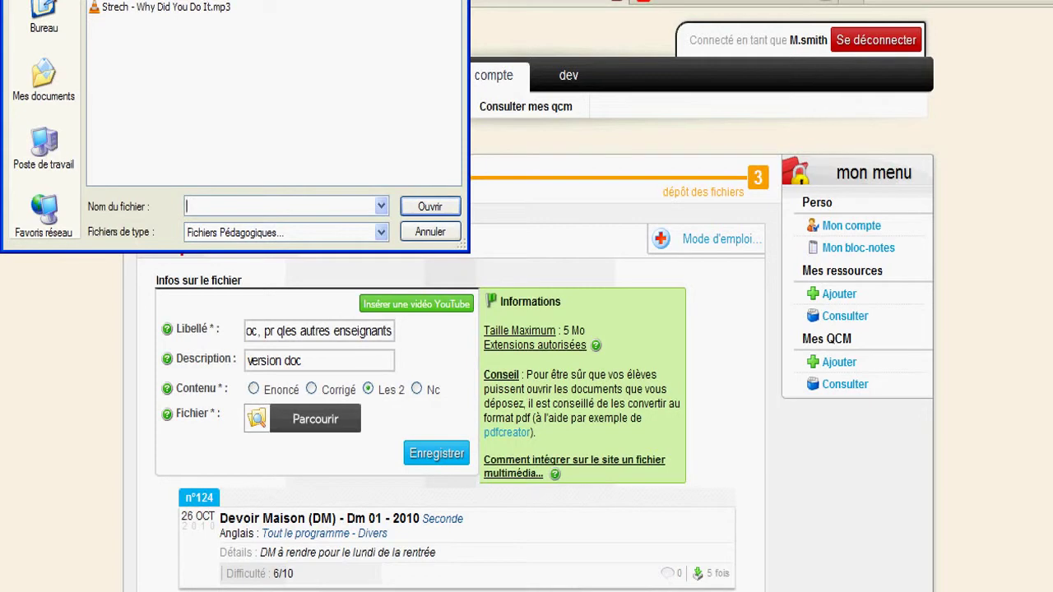
Step: Select dm.doc and save it to resource 124
type("dm.doc")
key("Return")
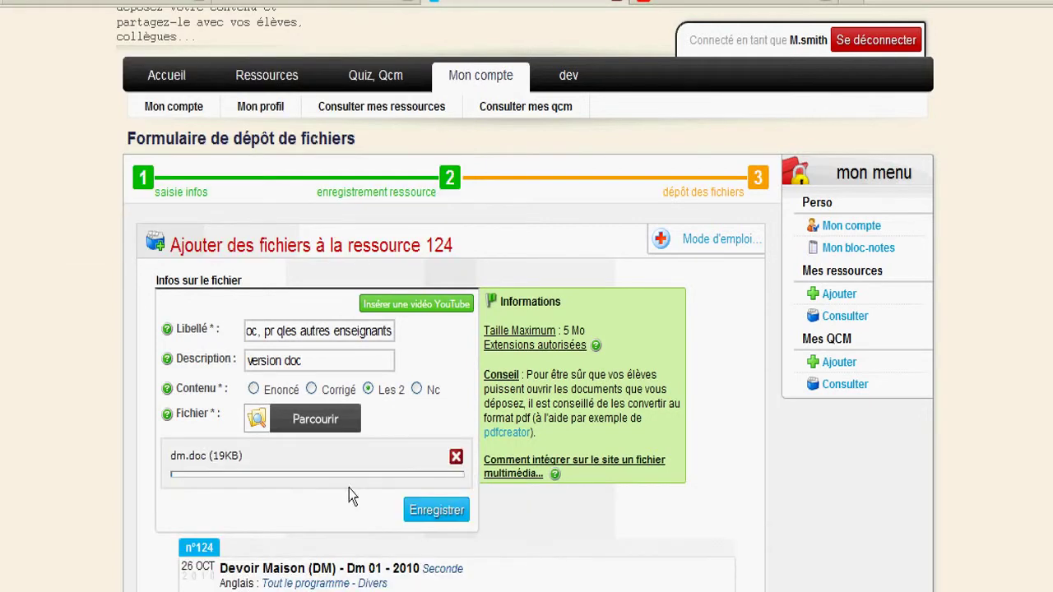
left_click(421, 509)
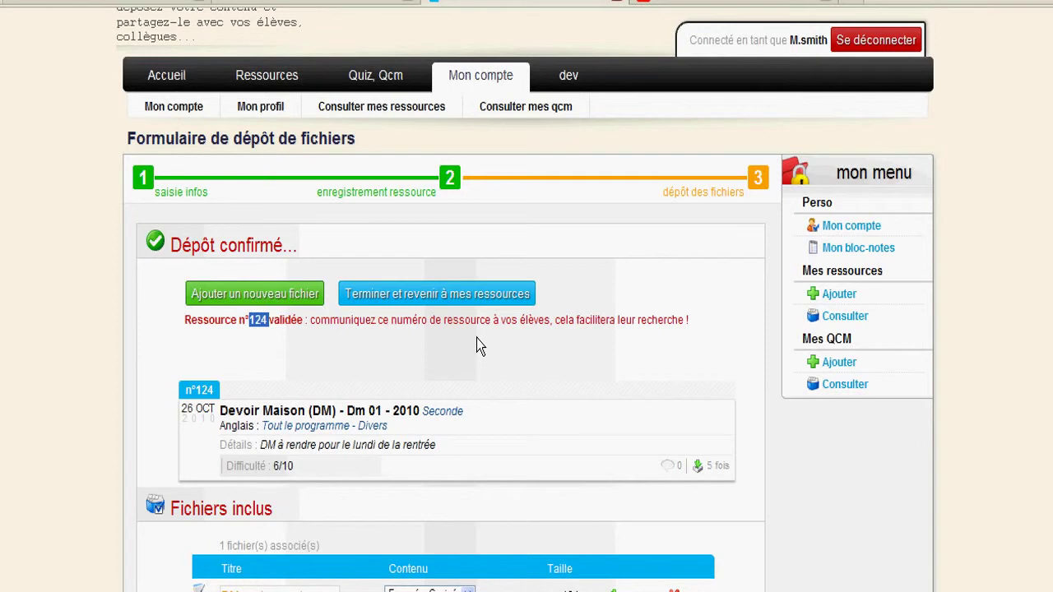
Step: Rename the included file's title from 'DM en doc,…' to start with 'version doc' and save
scroll(476, 338, "down", 3)
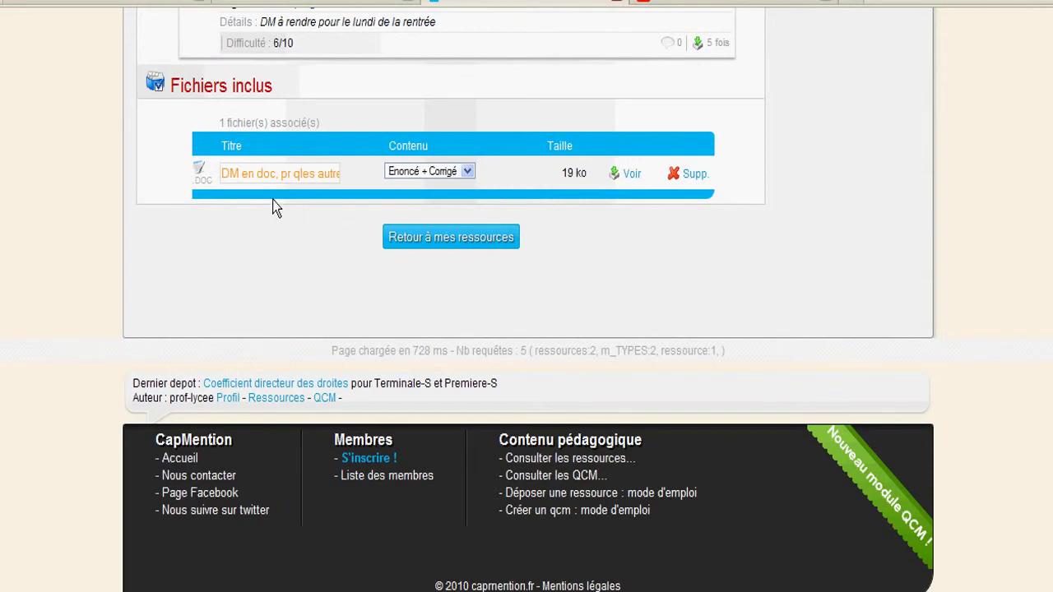
triple_click(280, 176)
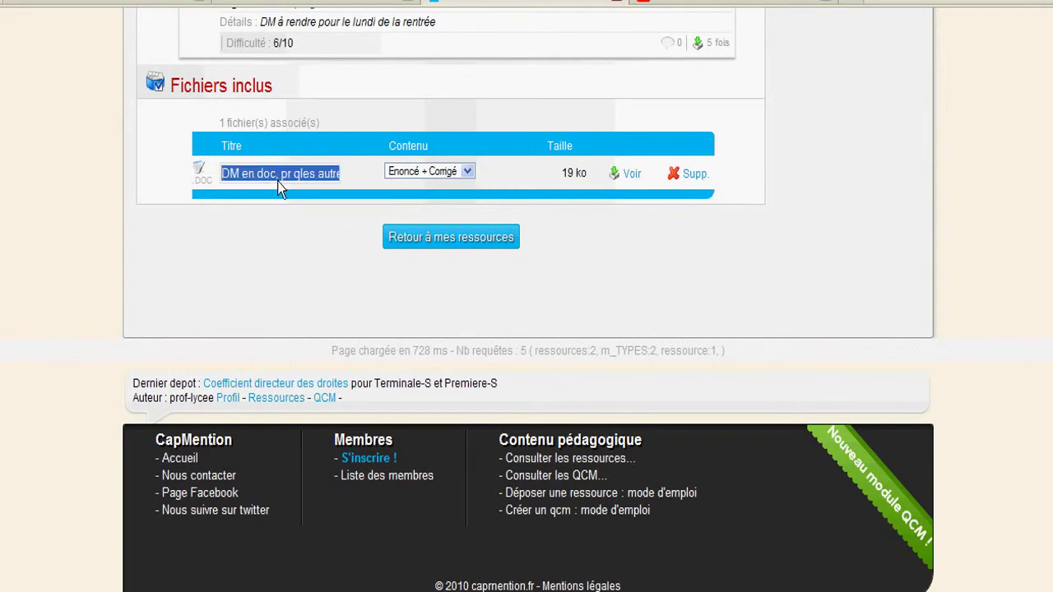
left_click(281, 174)
key("BackSpace")
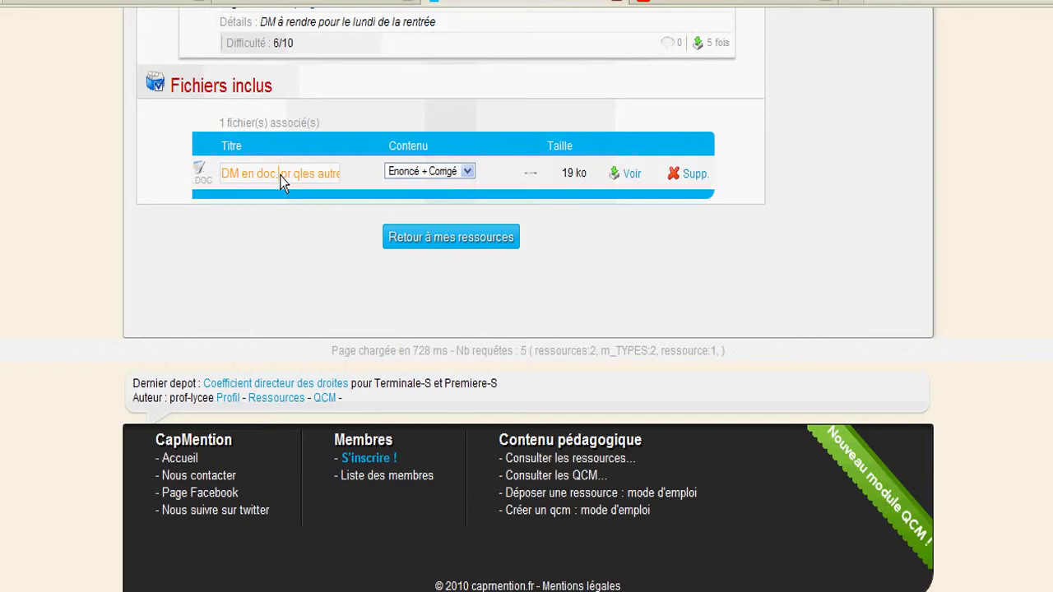
key("shift+Left")
key("shift+Left")
key("shift+Left")
key("shift+Left")
key("shift+Left")
key("shift+Left")
key("Home")
key("shift+Right")
key("shift+Right")
key("shift+Right")
key("shift+Right")
key("shift+Right")
type("version")
left_click(530, 173)
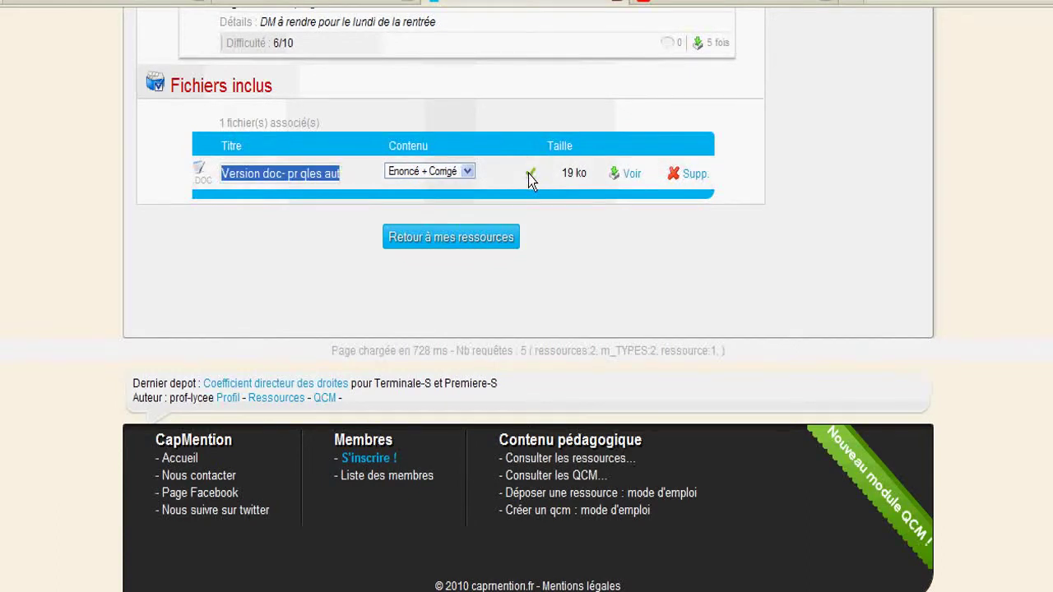
scroll(528, 174, "up", 4)
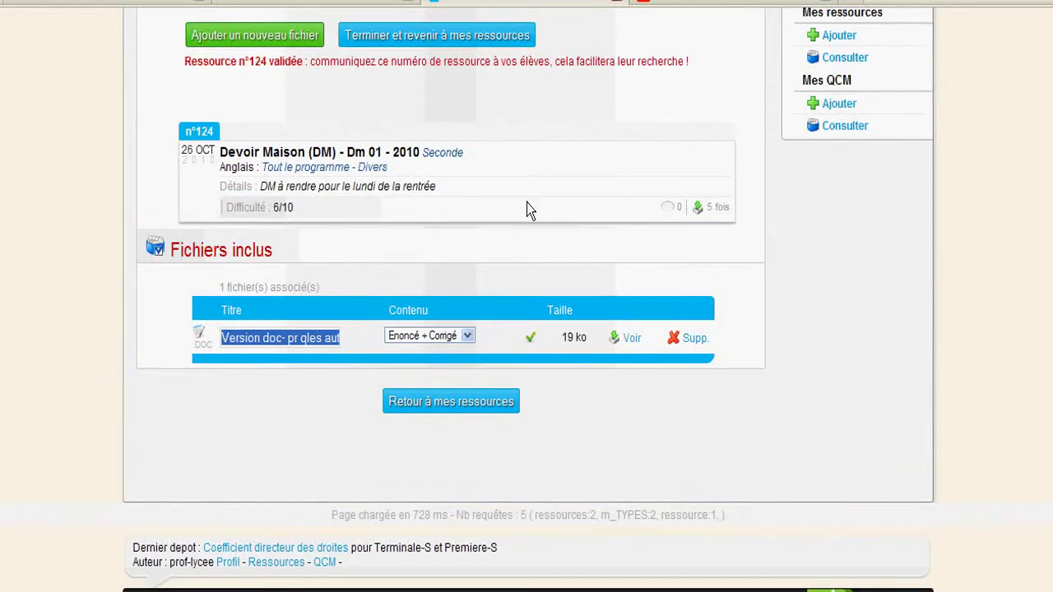
scroll(527, 175, "up", 2)
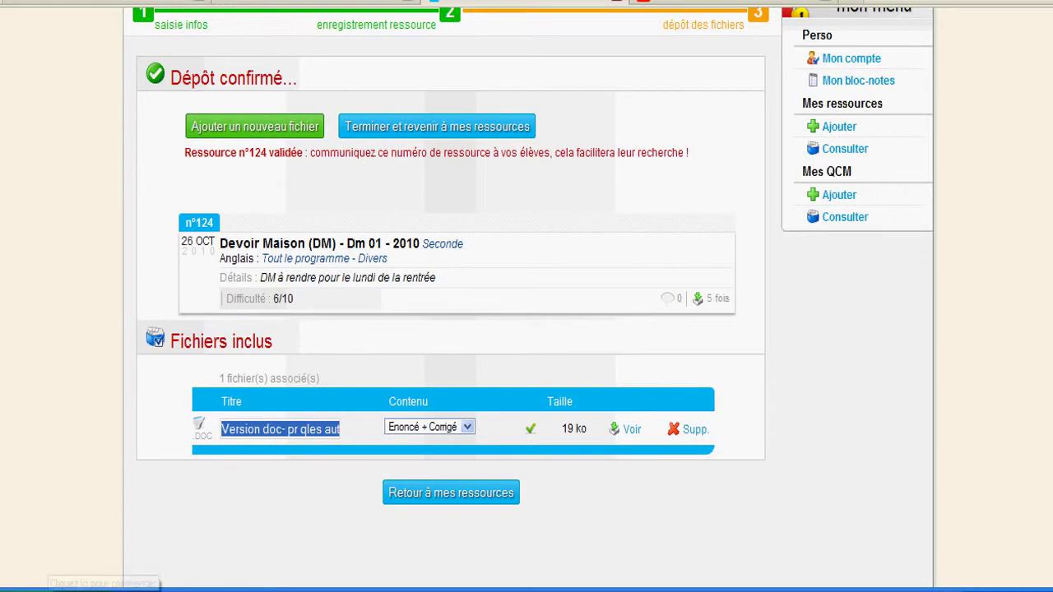
Step: Launch Word, open the recent DM 01 document and bring up the Print dialog
left_click(25, 588)
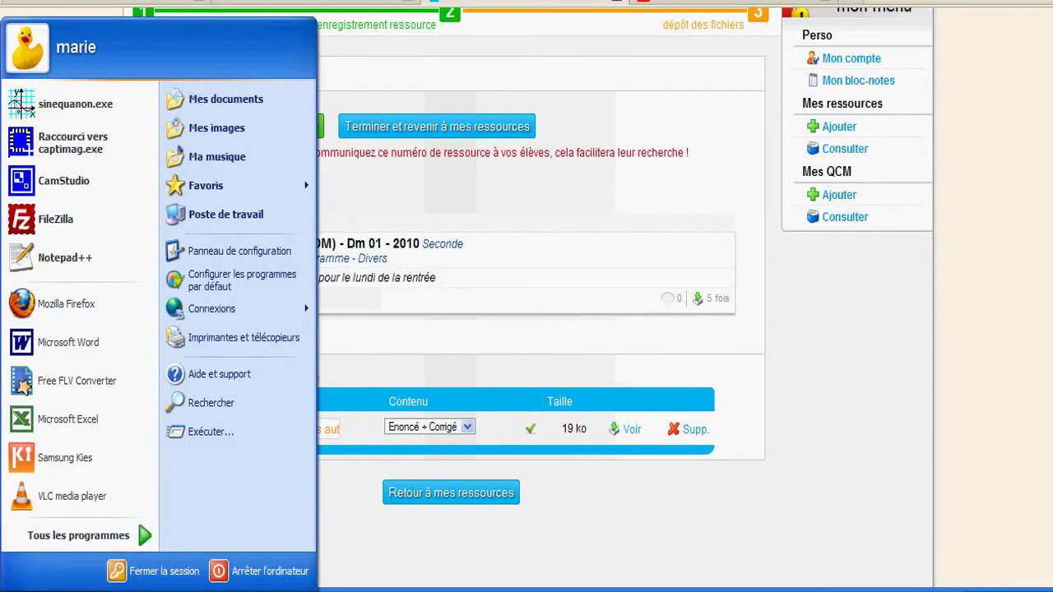
left_click(46, 340)
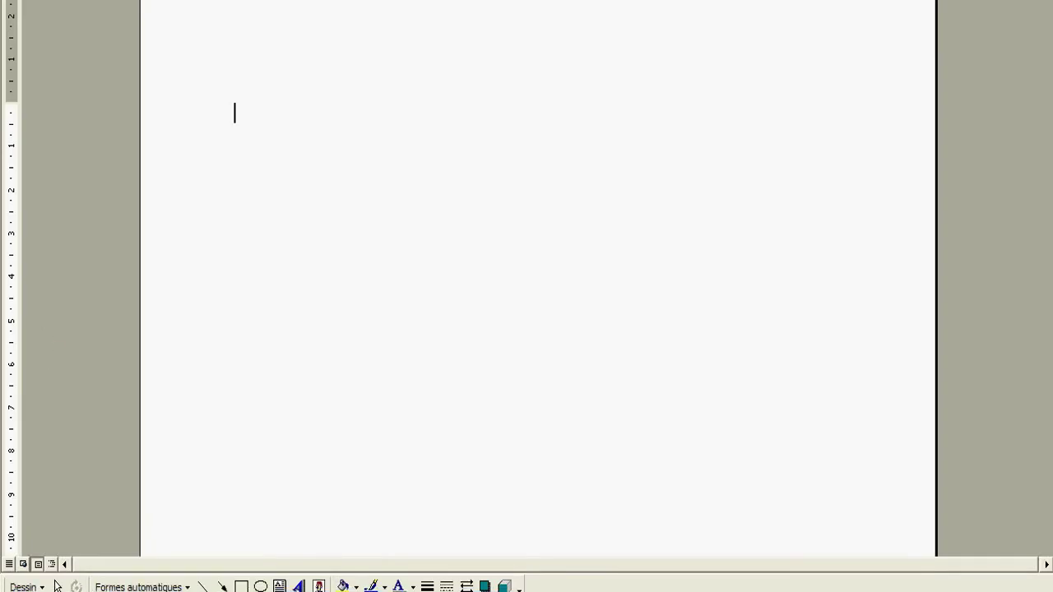
key("alt+f")
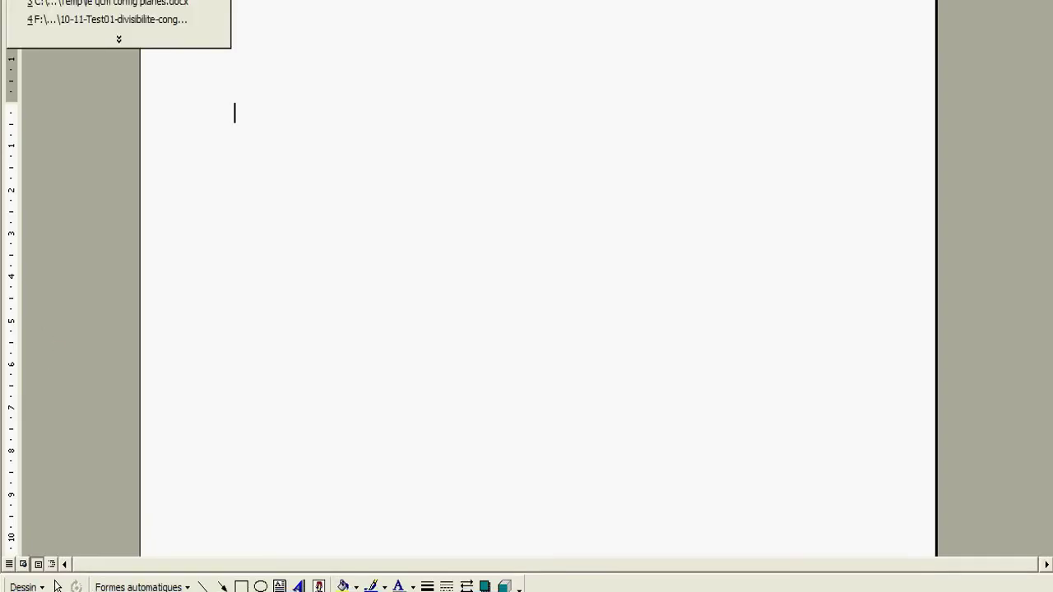
key("1")
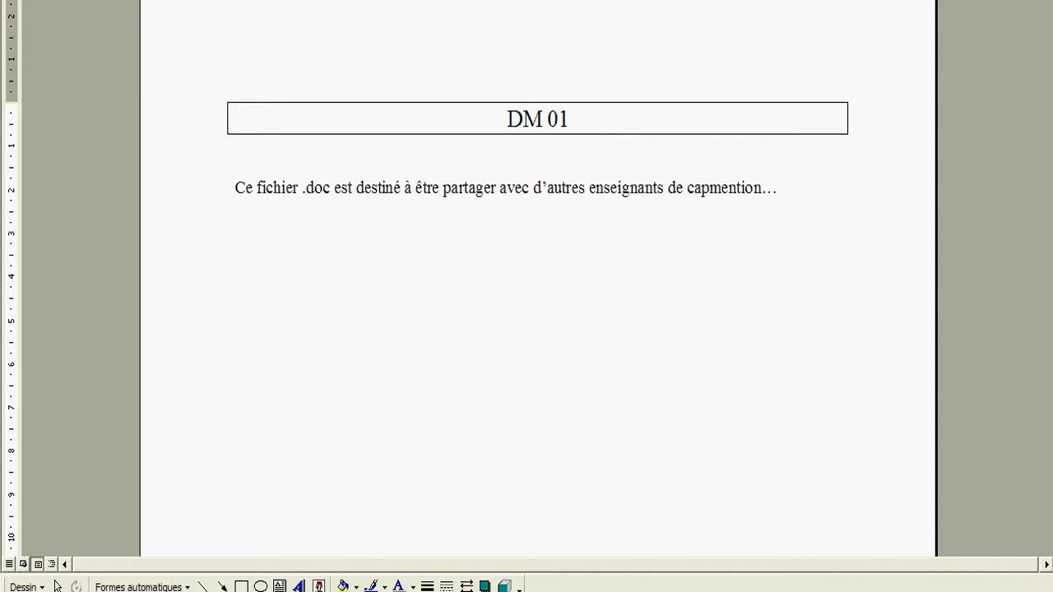
key("alt+f")
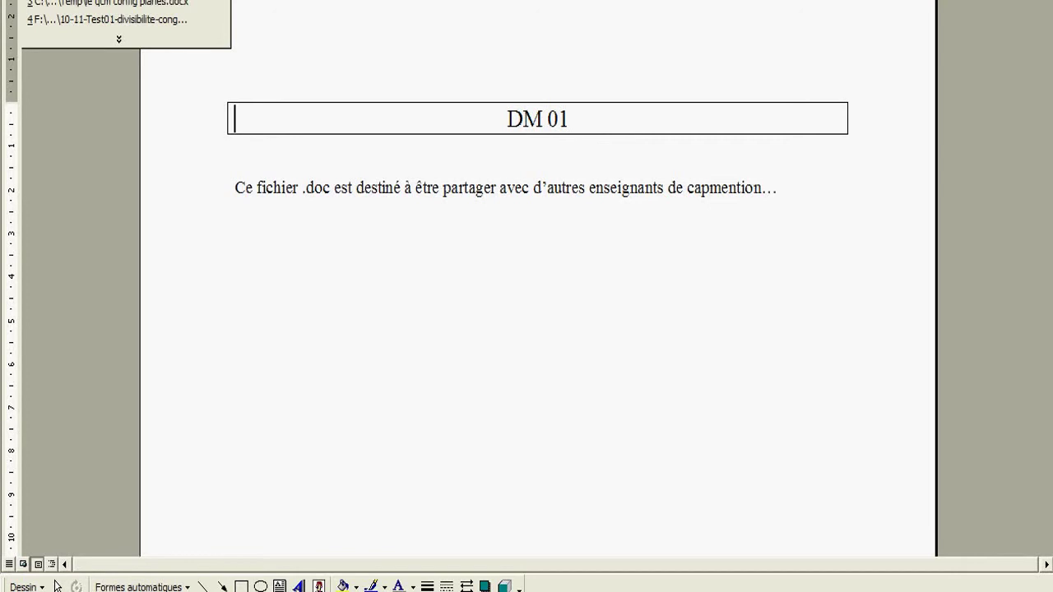
key("ctrl+p")
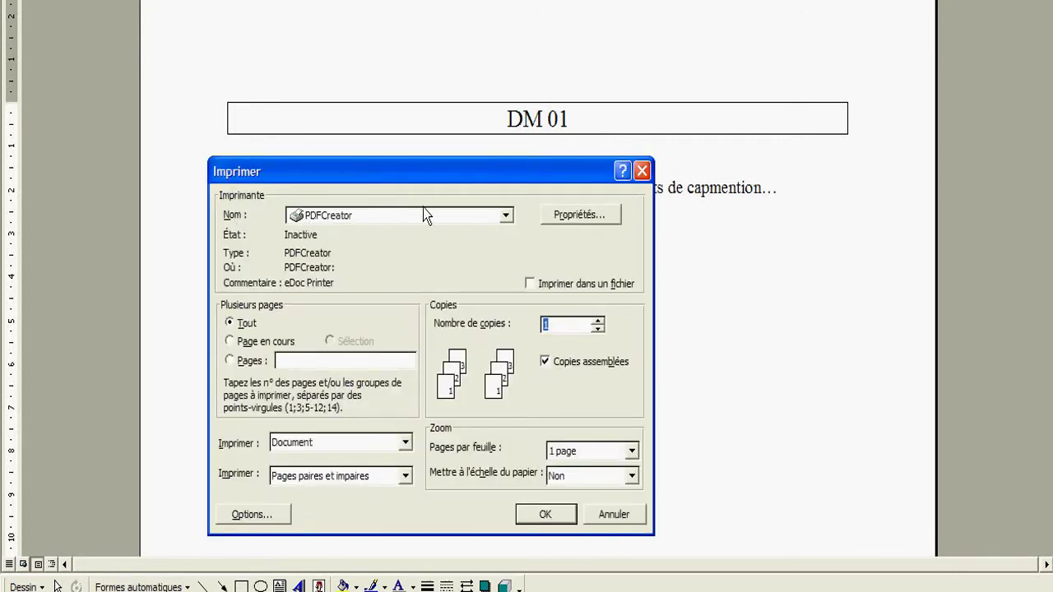
Step: Print DM 01 to the PDFCreator printer
left_click(440, 219)
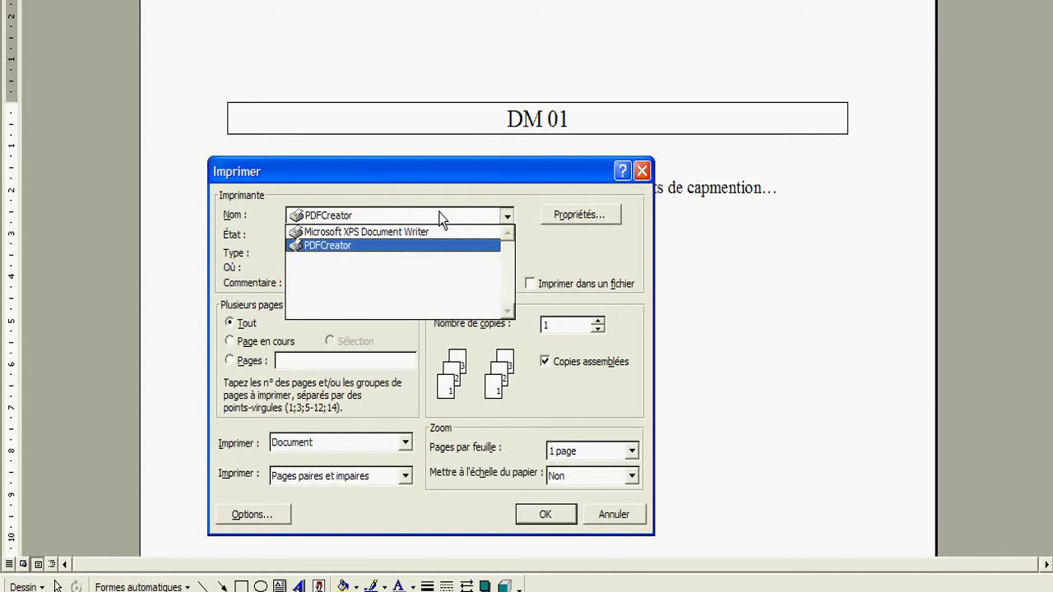
left_click(383, 245)
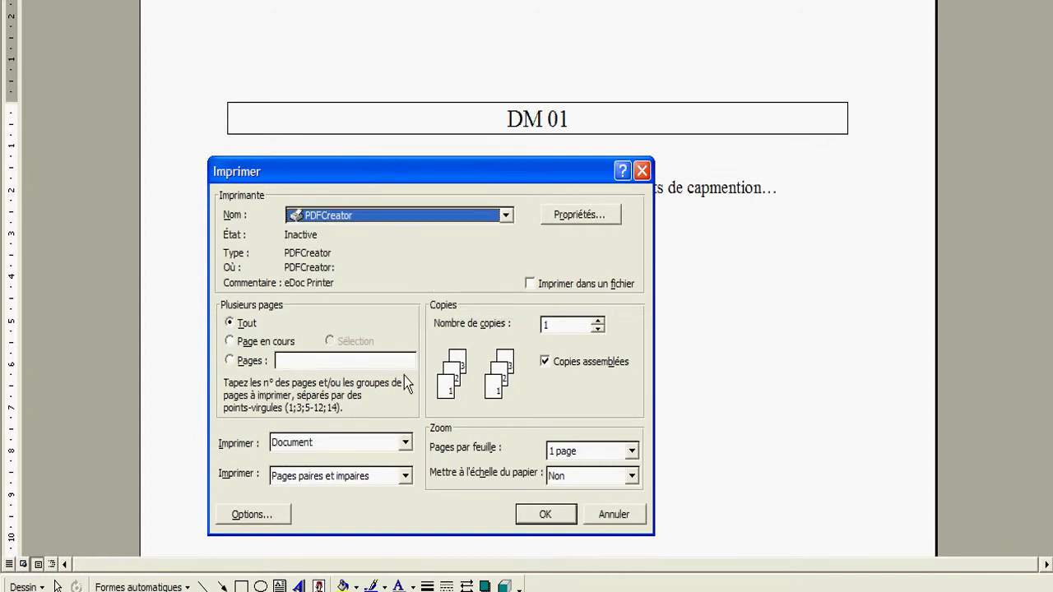
left_click(561, 514)
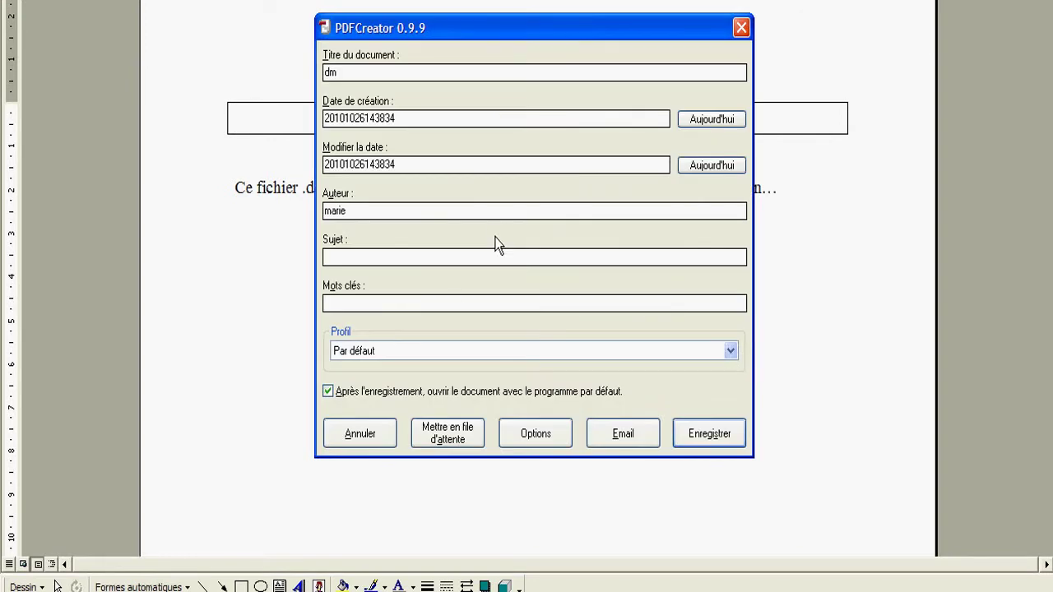
Step: Save the PDFCreator output as dm.pdf
left_click_drag(555, 25, 543, 50)
left_click(695, 462)
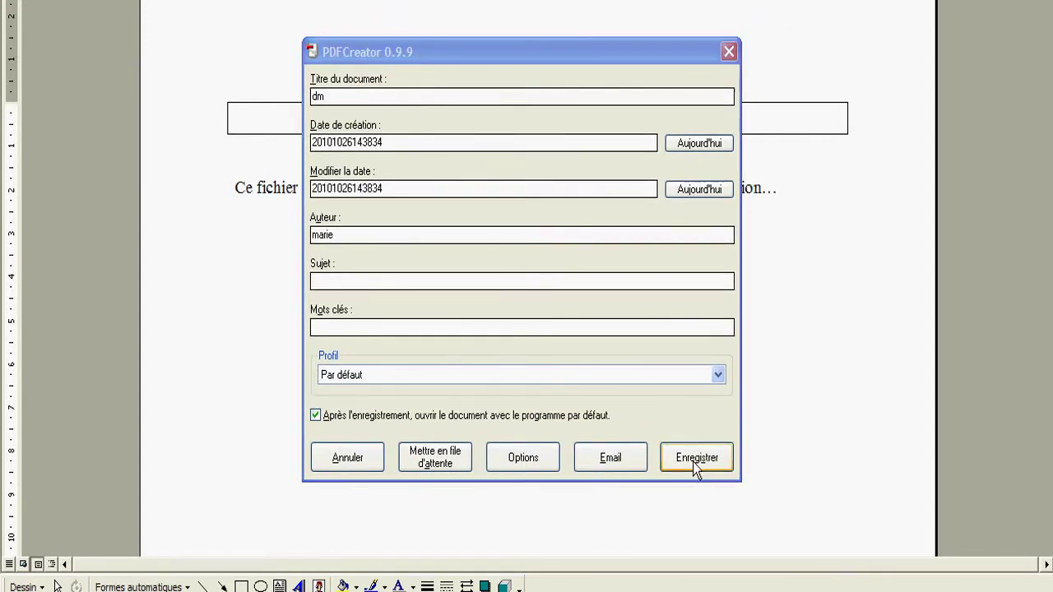
left_click(734, 421)
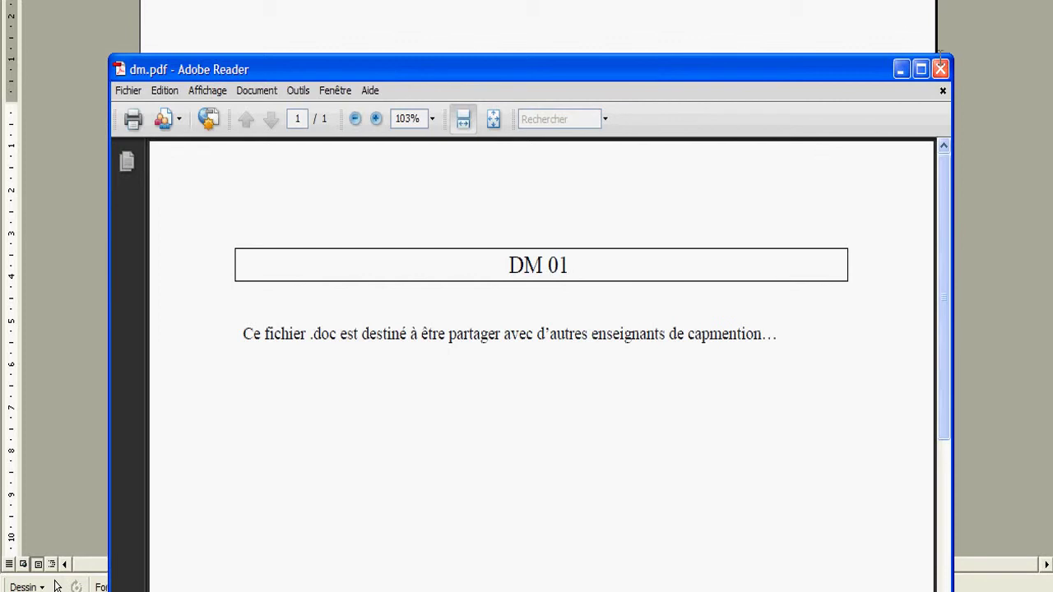
Step: Close the PDF preview and start a new file entry on resource 124 in capMention
left_click(939, 69)
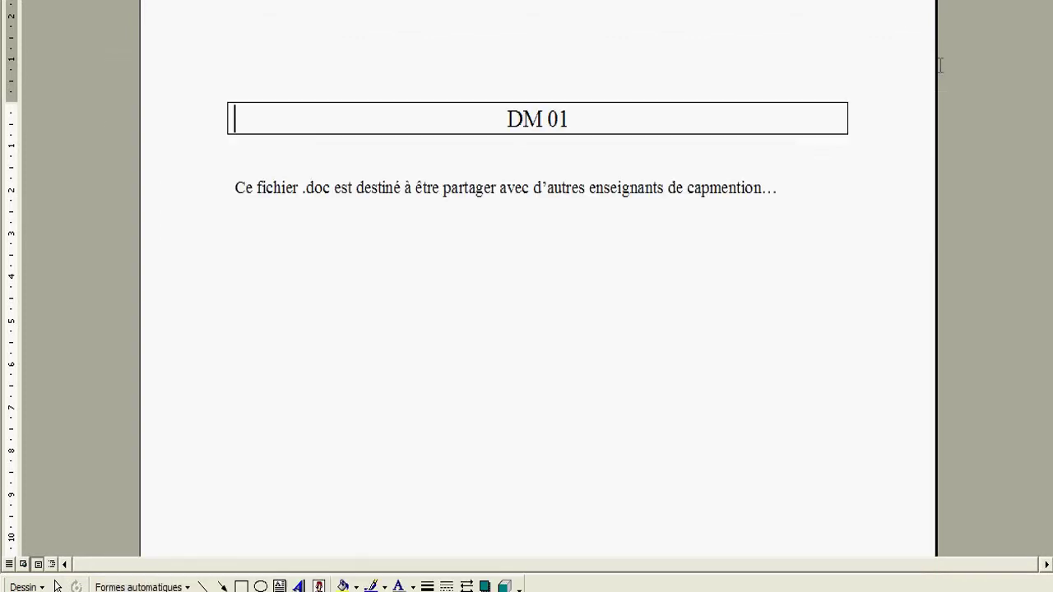
key("alt+F4")
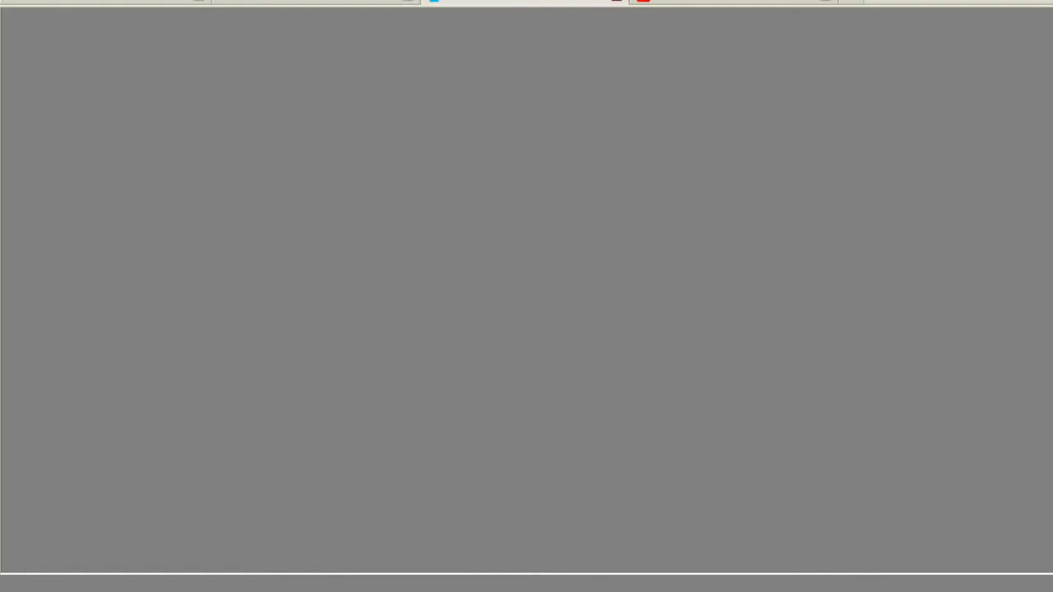
left_click(298, 131)
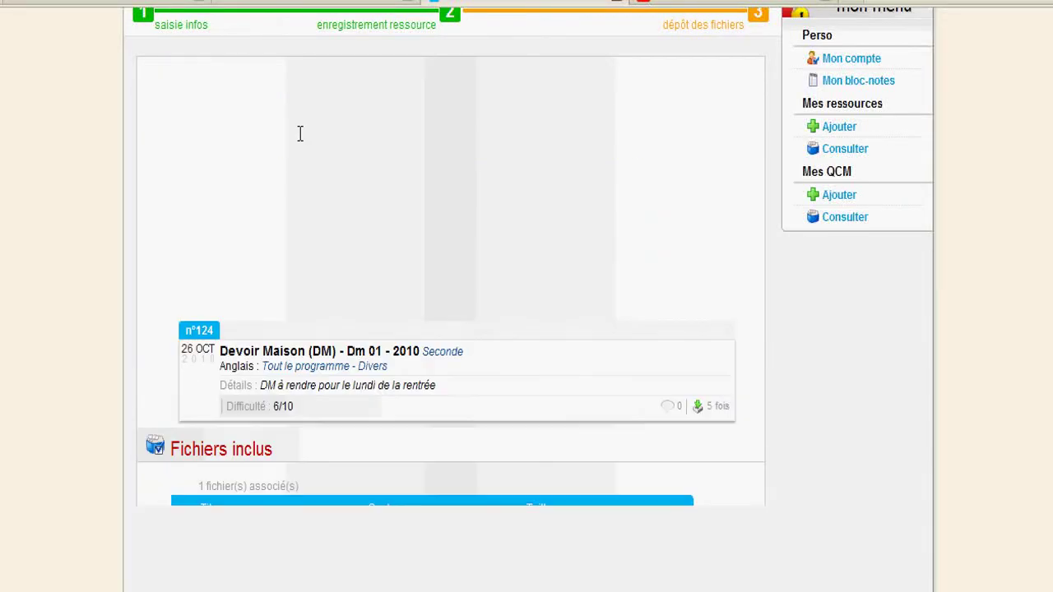
left_click(287, 162)
Step: Upload dm.pdf labelled 'version.pdf' with content Les 2 to resource 124
type("version.pdf")
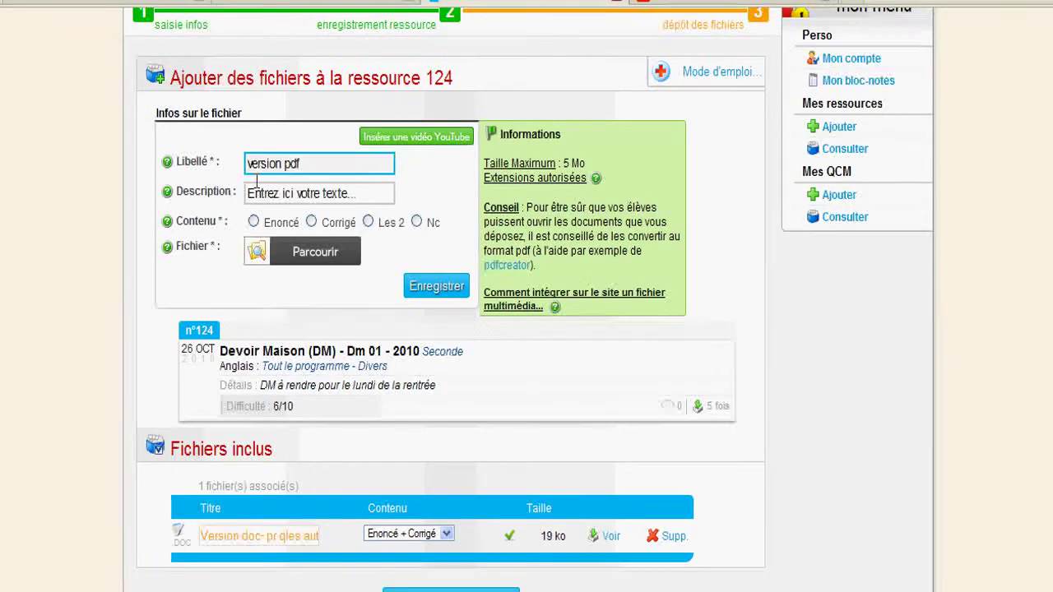
left_click(367, 221)
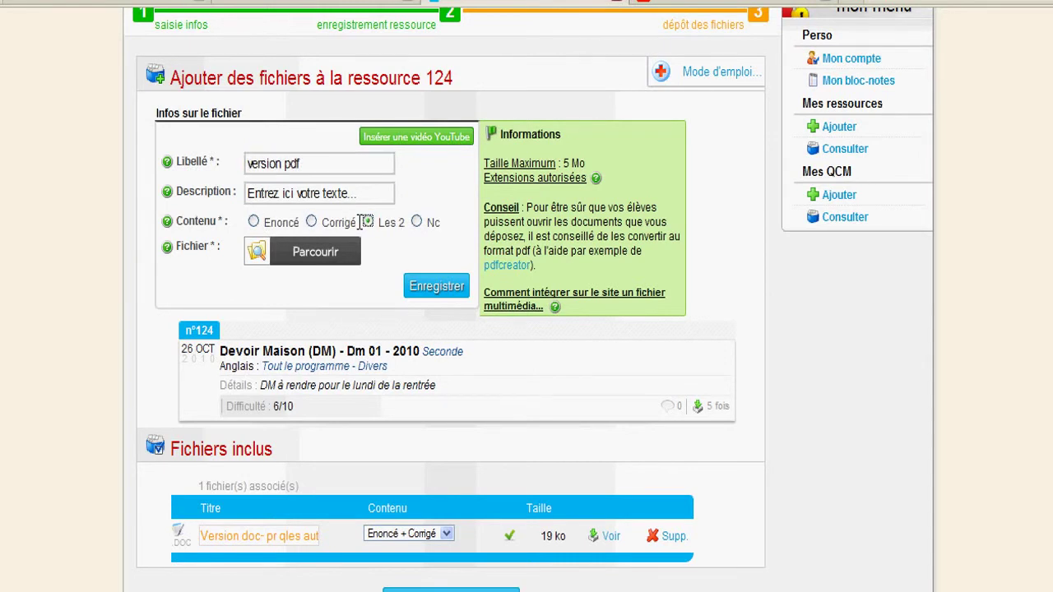
left_click(315, 252)
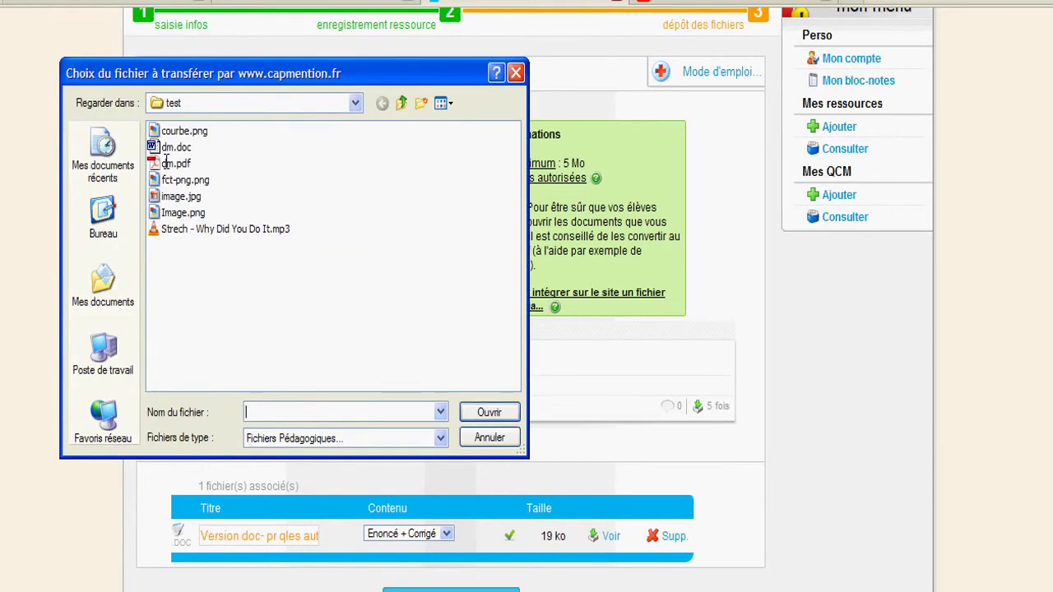
double_click(174, 163)
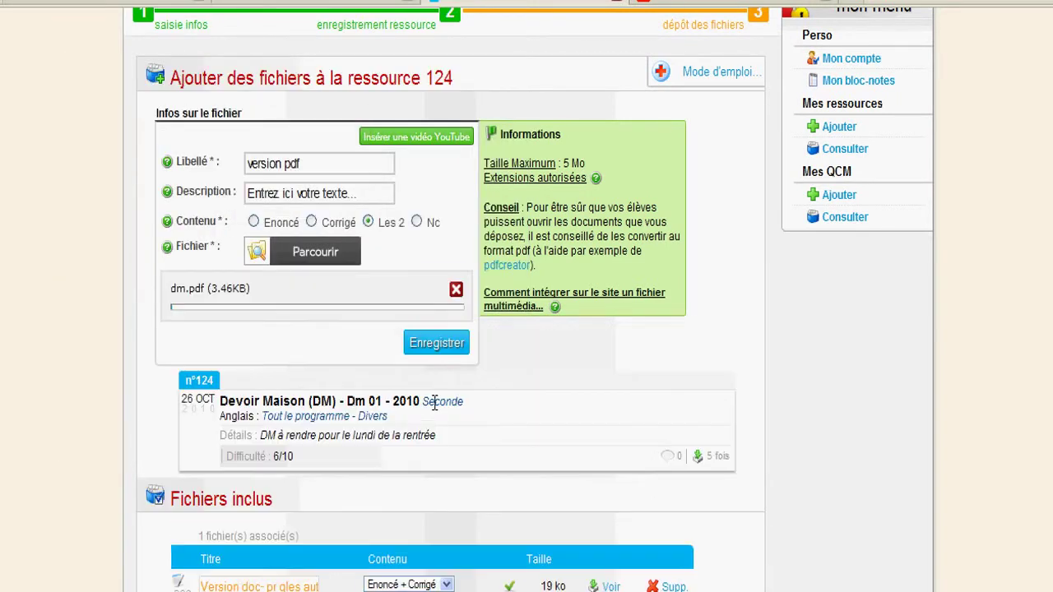
left_click(436, 343)
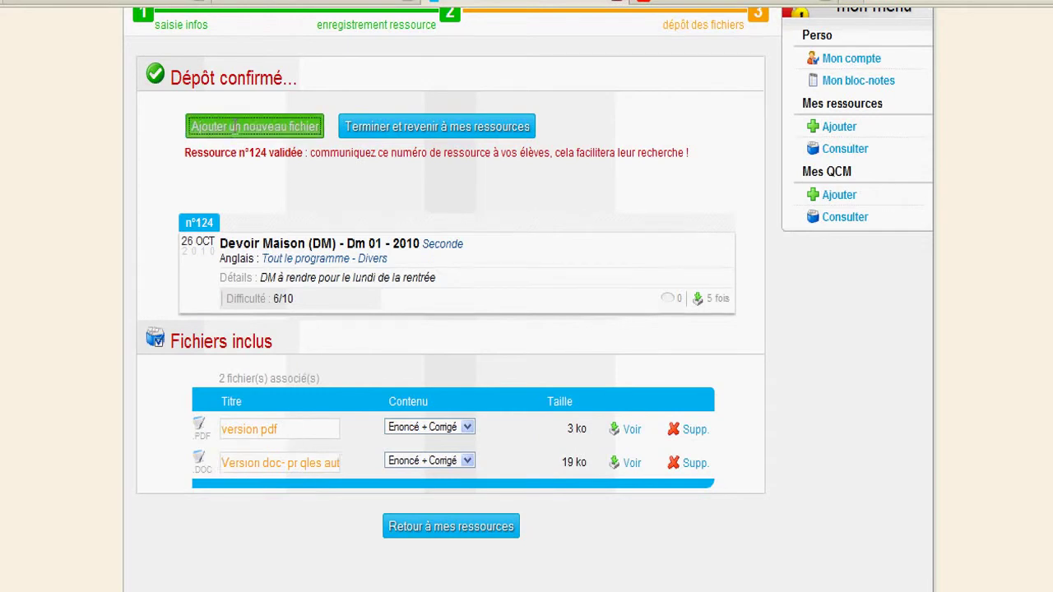
Step: Start another file entry on resource 124 and switch it to embedding a YouTube video
left_click(235, 127)
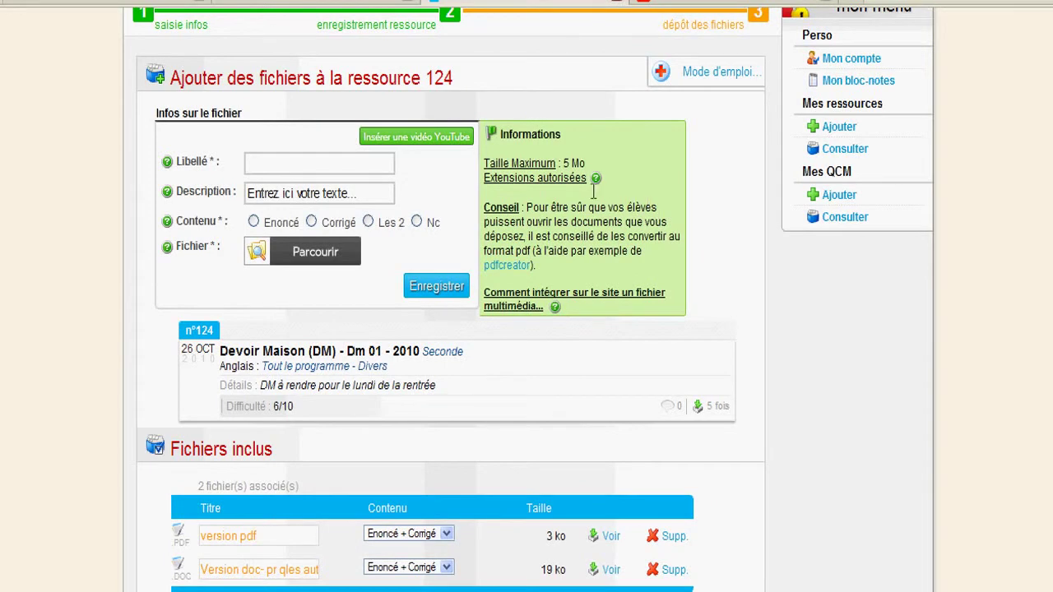
mouse_move(581, 175)
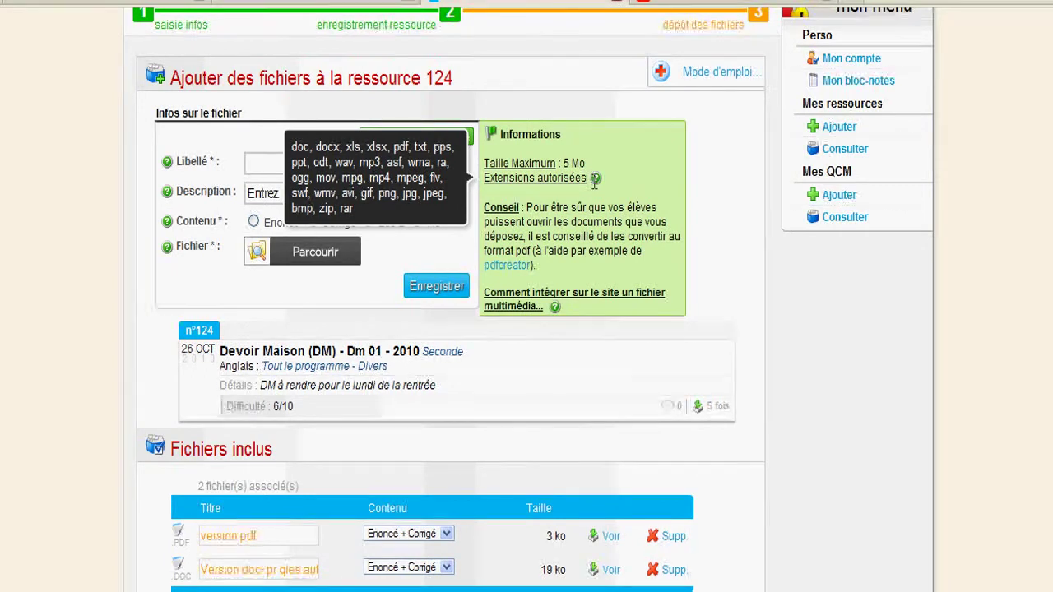
mouse_move(535, 301)
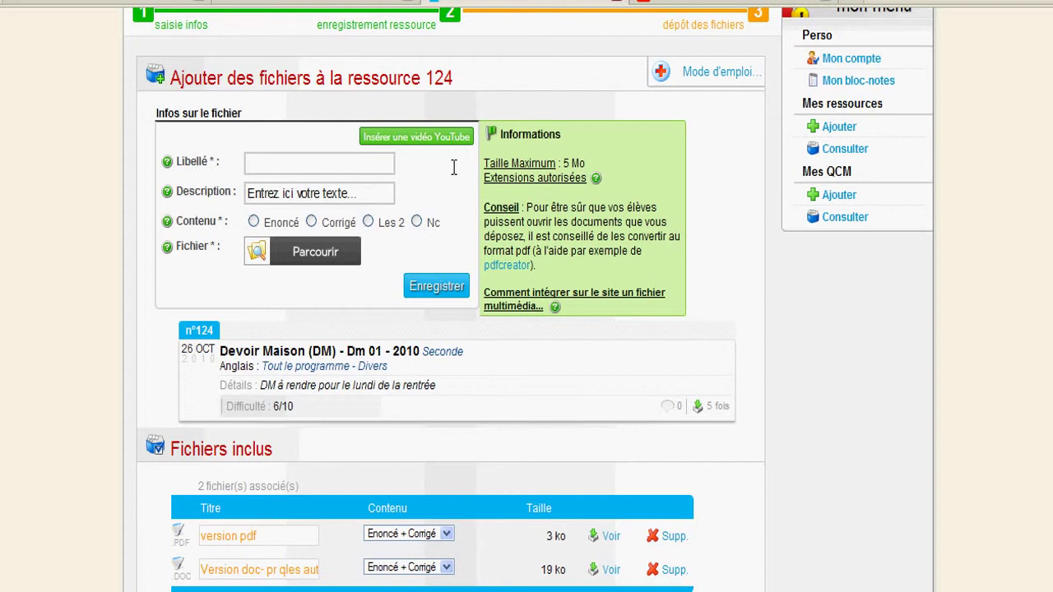
left_click(417, 138)
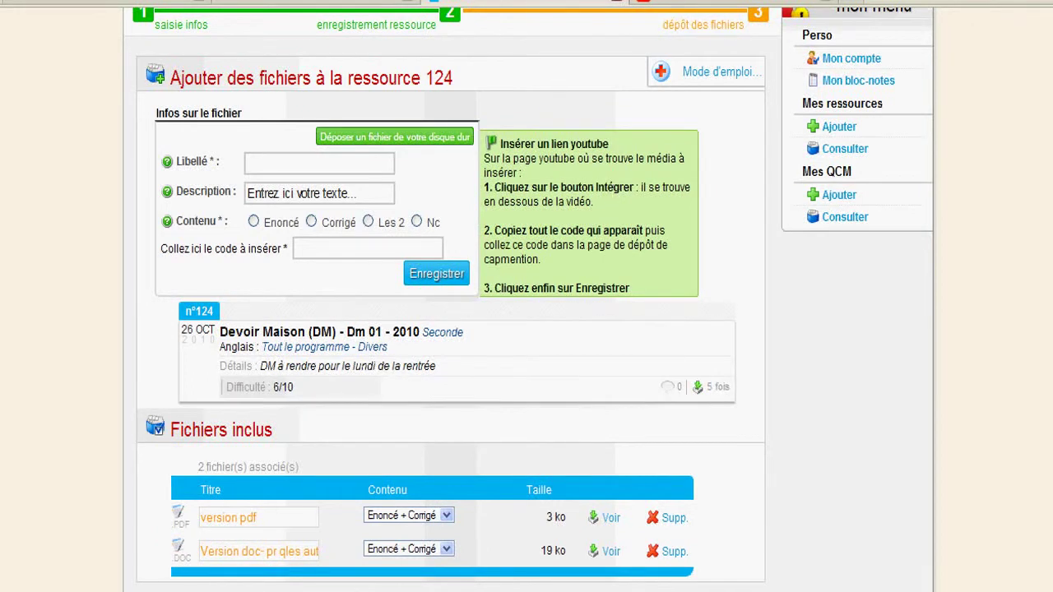
Step: Copy the YouTube embed code for 'Fonction affine et périmètre de rectangle' and return to capMention's add-file form
left_click(655, 4)
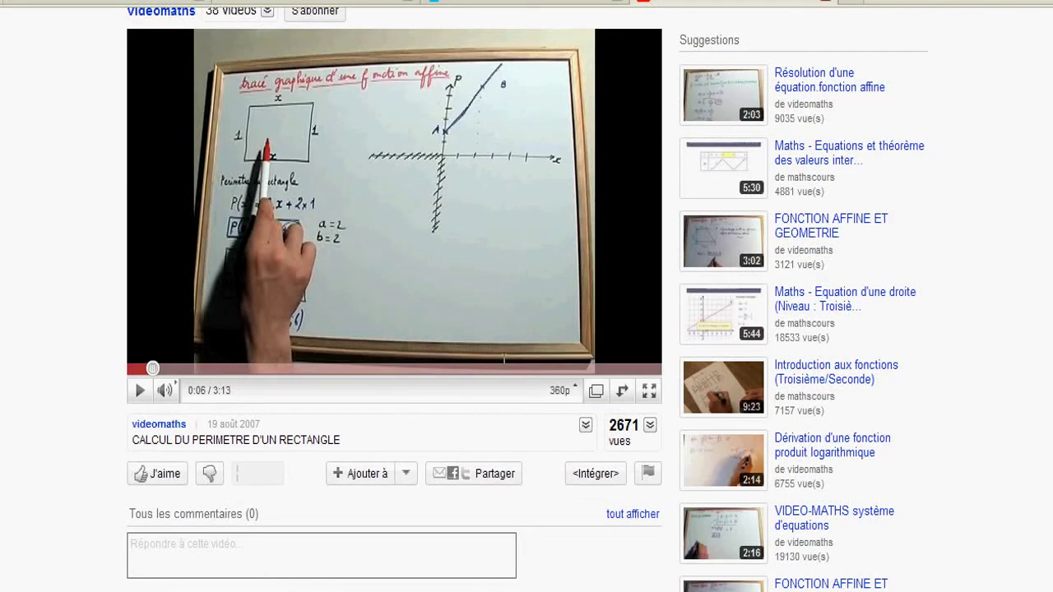
scroll(1018, 197, "up", 1)
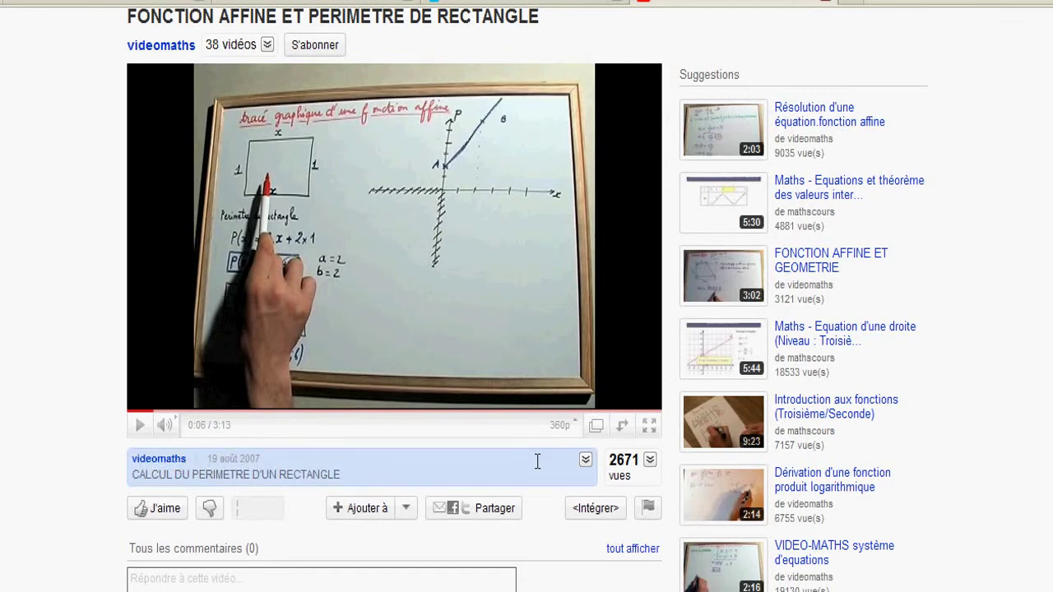
left_click(583, 509)
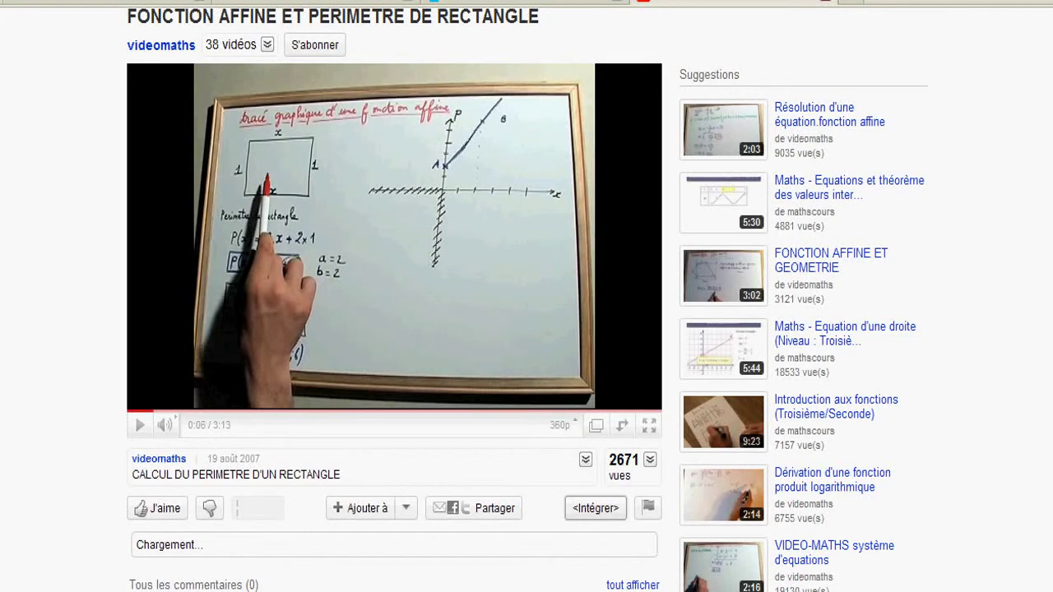
scroll(575, 378, "down", 3)
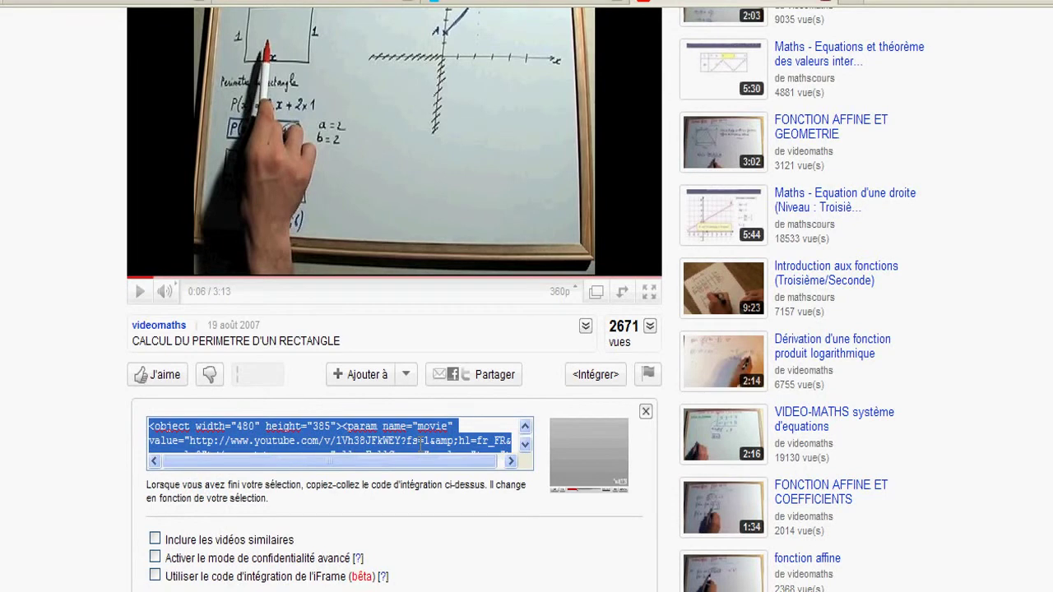
right_click(421, 442)
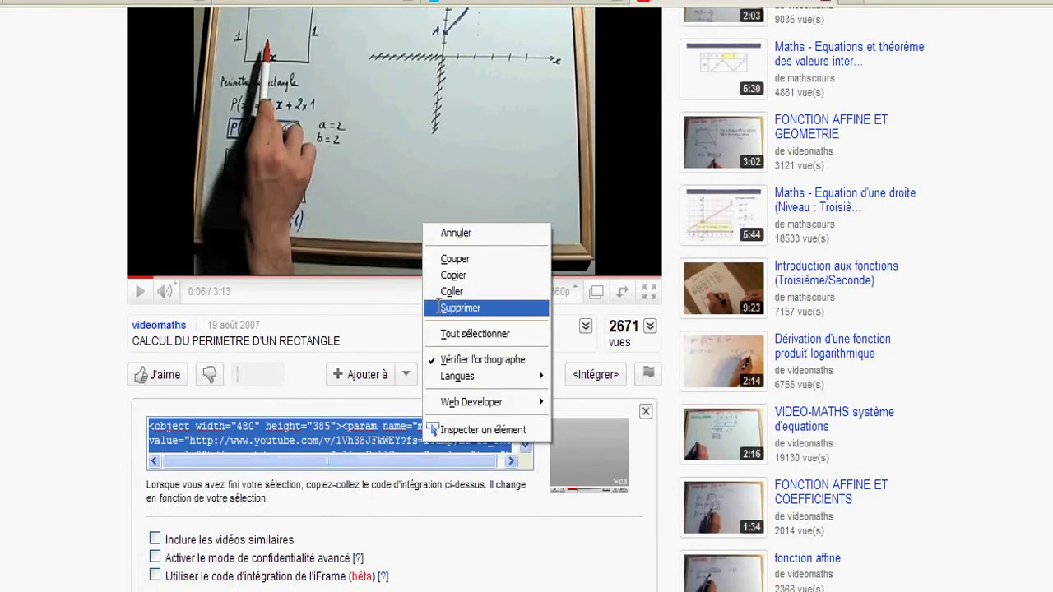
left_click(451, 277)
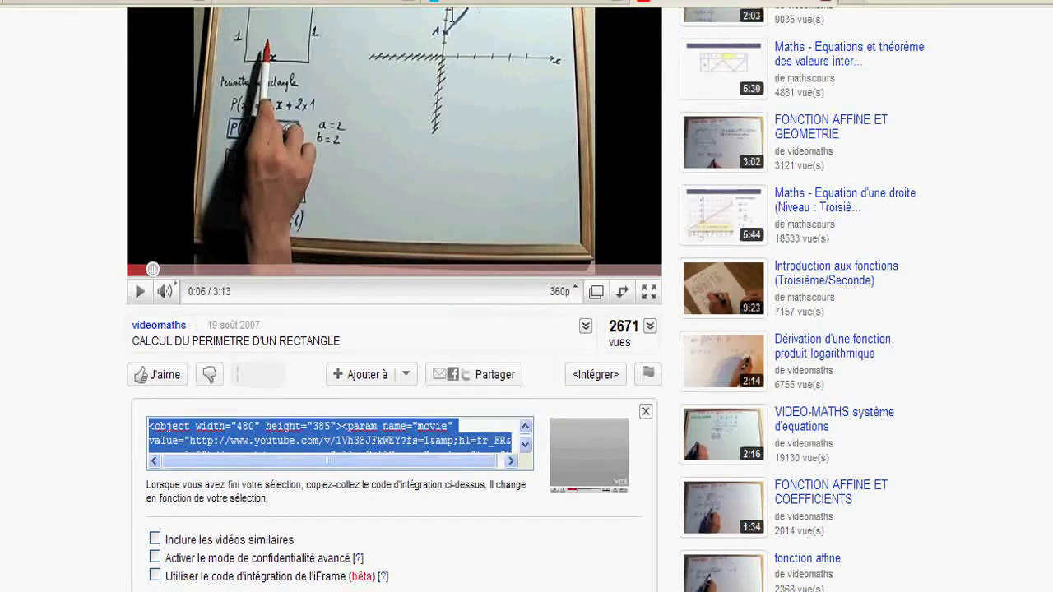
left_click(493, 4)
left_click(321, 249)
Step: Paste the embed code, mark it as Énoncé, label it 'fonction affine' and save it
right_click(322, 249)
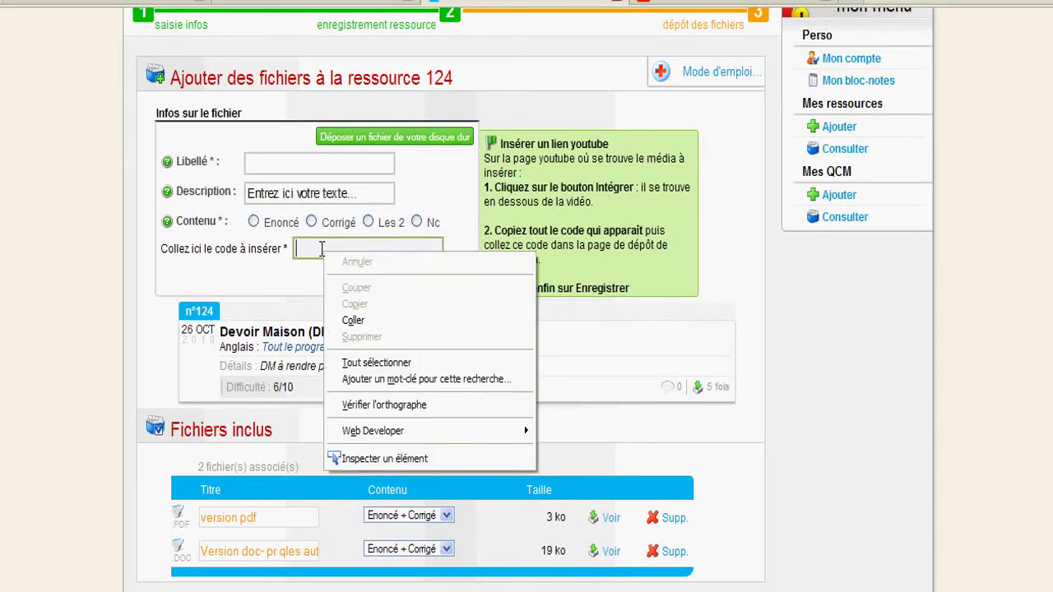
left_click(353, 320)
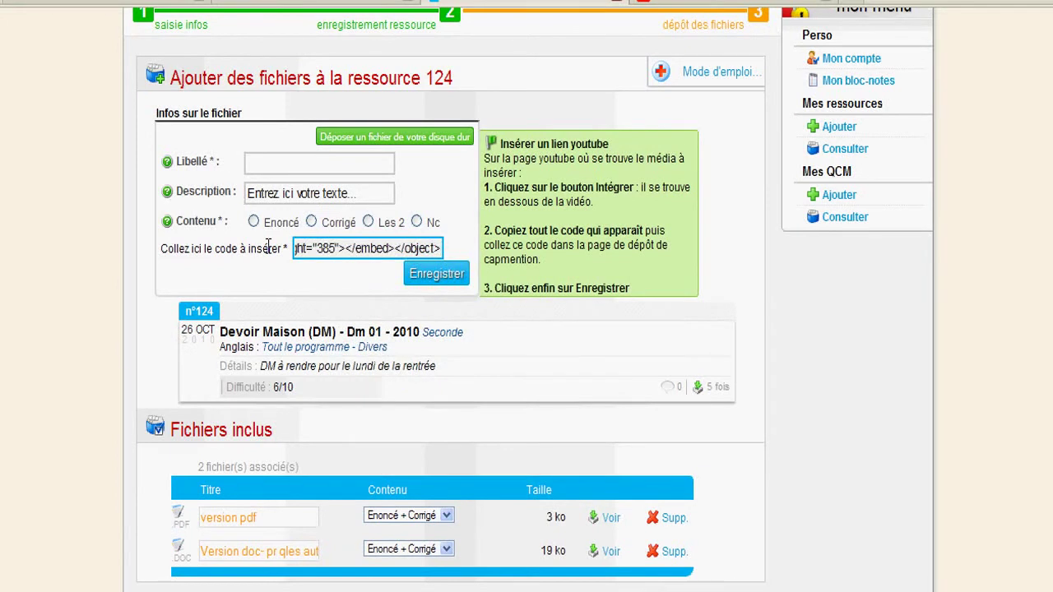
left_click(253, 221)
left_click(247, 159)
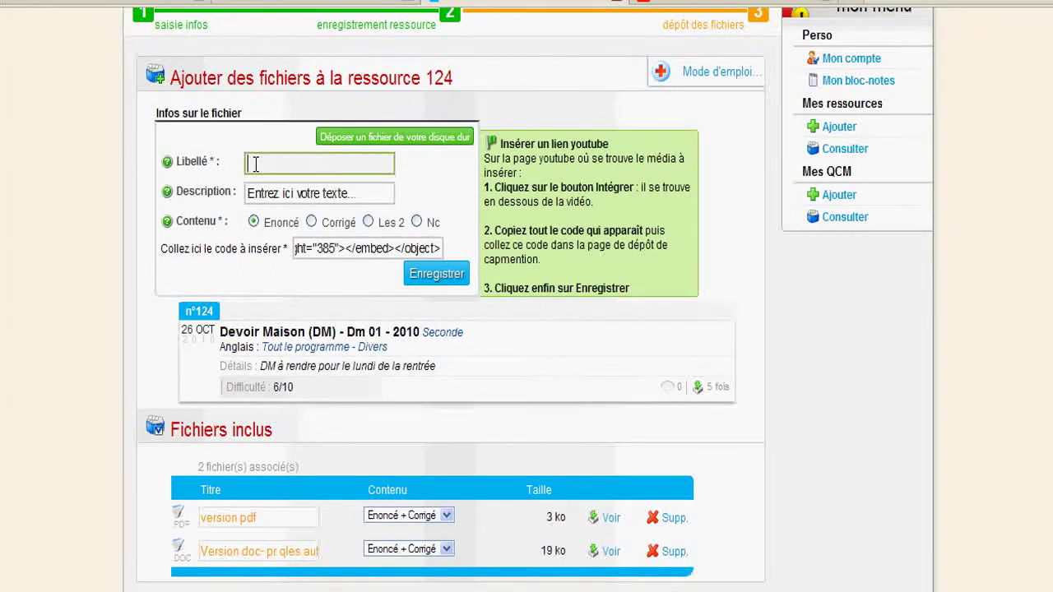
type("fonction affine")
left_click(411, 273)
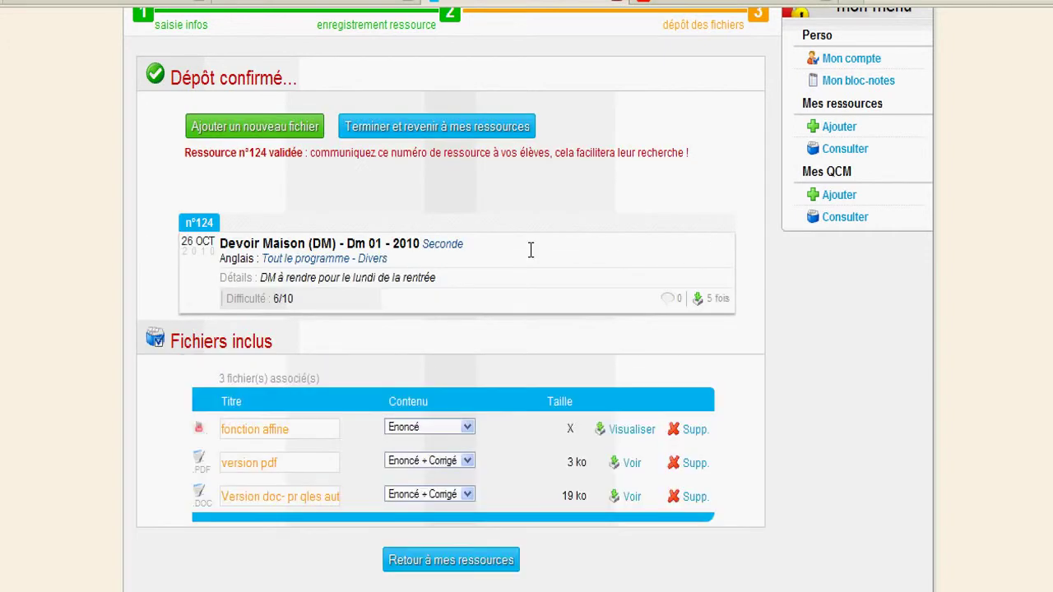
scroll(563, 249, "down", 3)
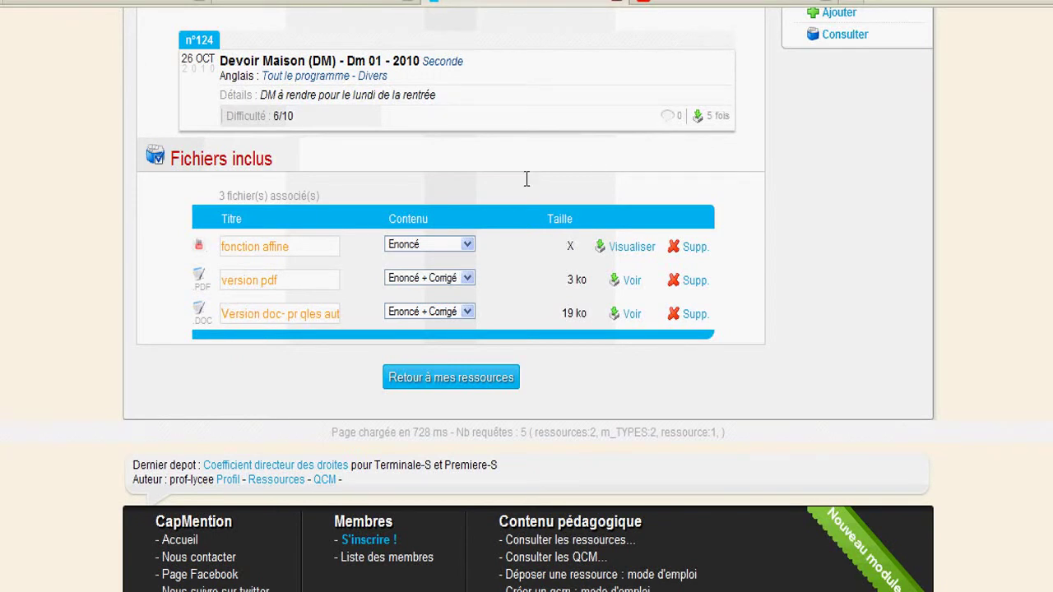
left_click(622, 241)
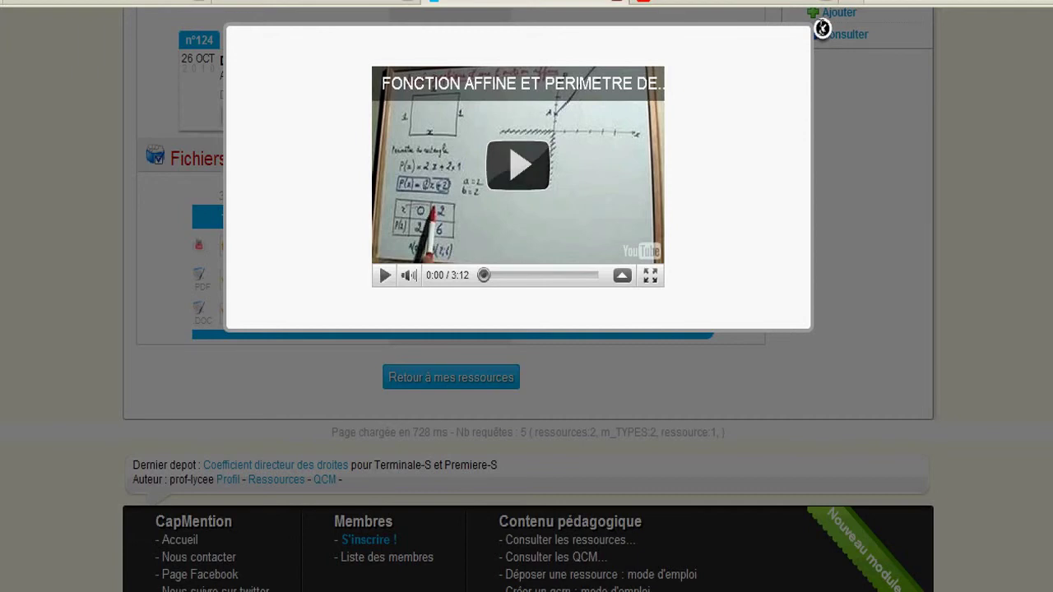
left_click(822, 28)
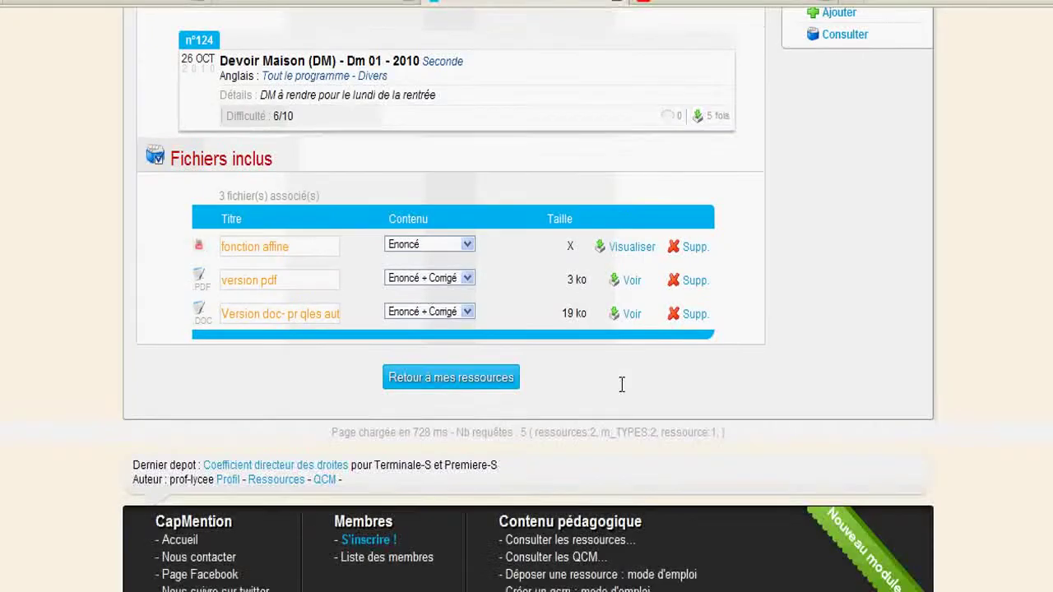
scroll(602, 357, "up", 3)
double_click(257, 152)
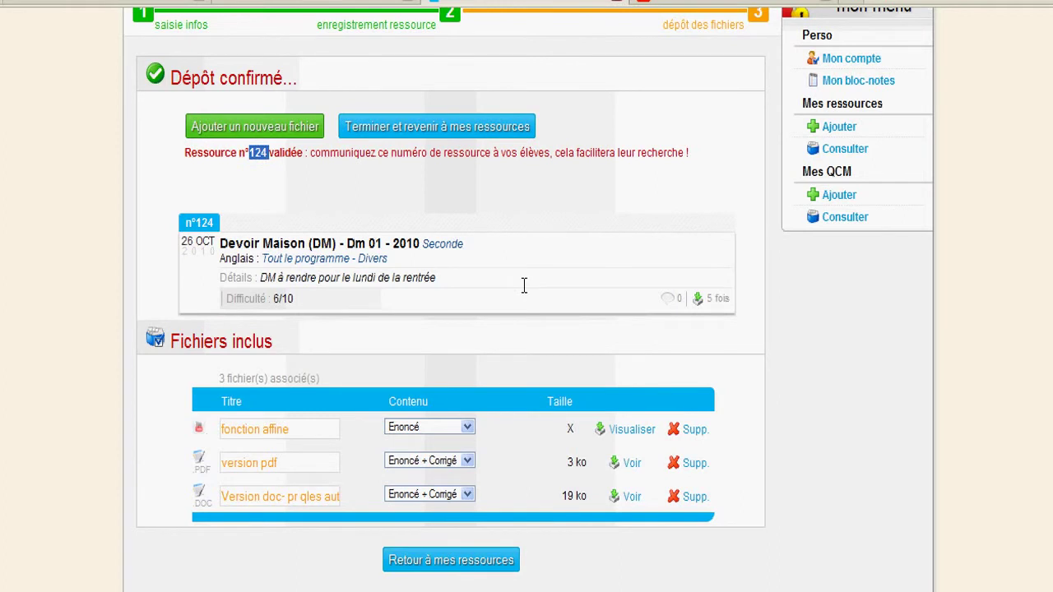
scroll(524, 285, "up", 3)
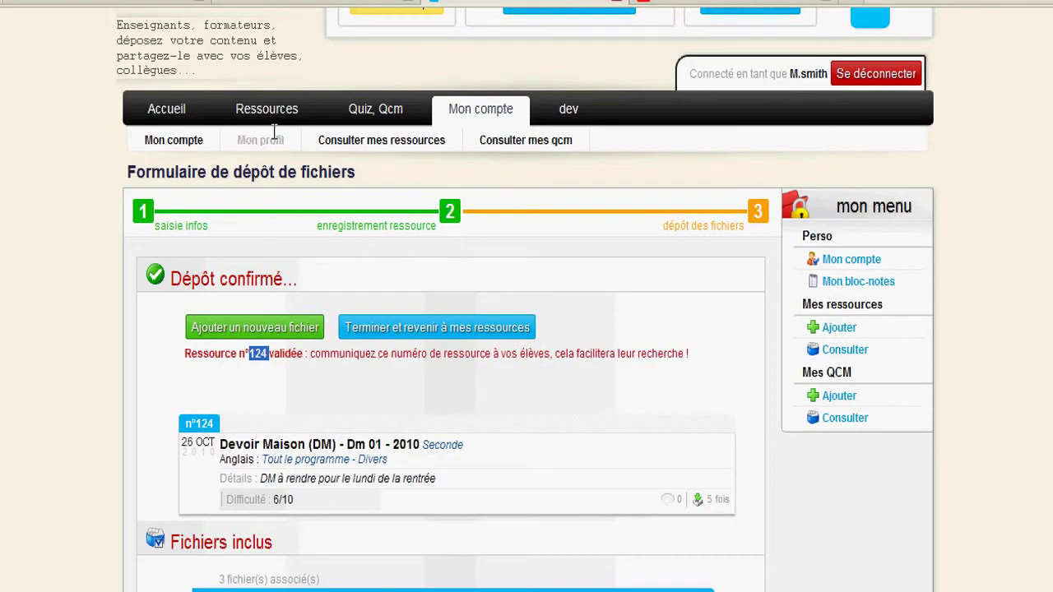
Step: From the Ressources area, look up resource number 124 to open its page
mouse_move(265, 118)
left_click(265, 109)
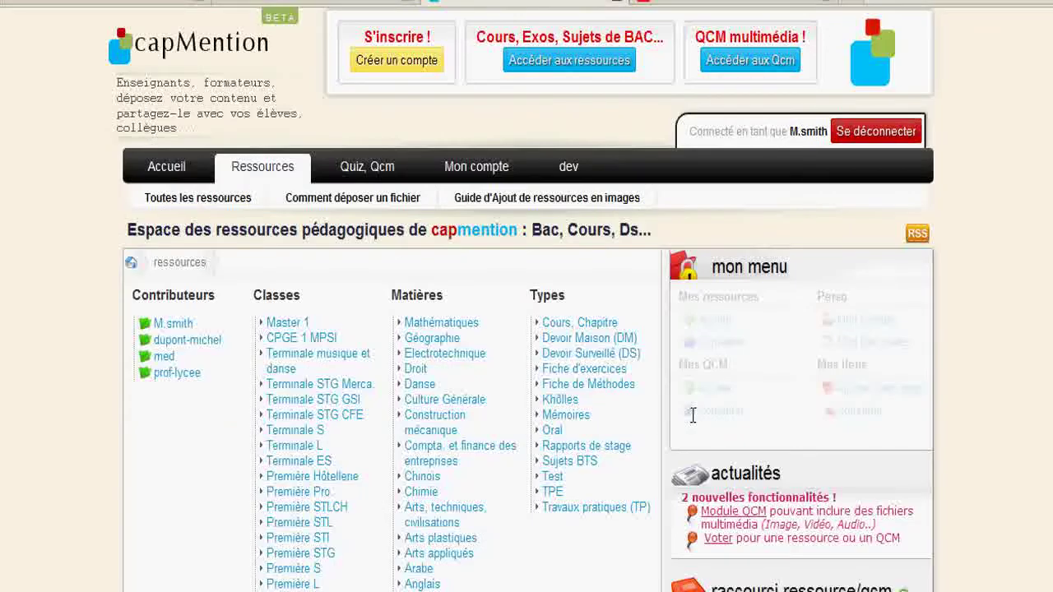
scroll(526, 329, "down", 3)
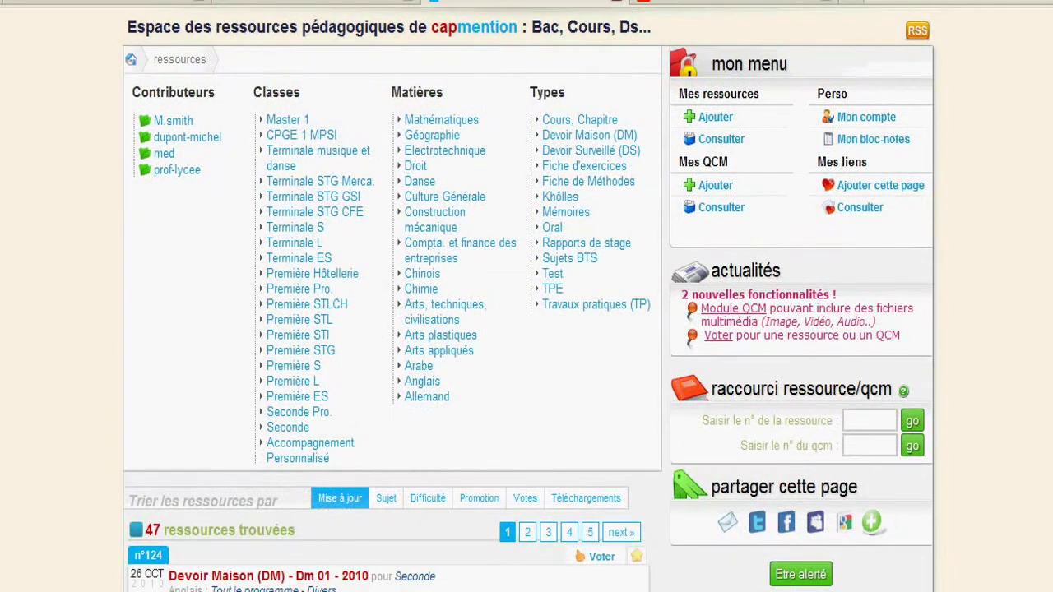
scroll(968, 180, "down", 2)
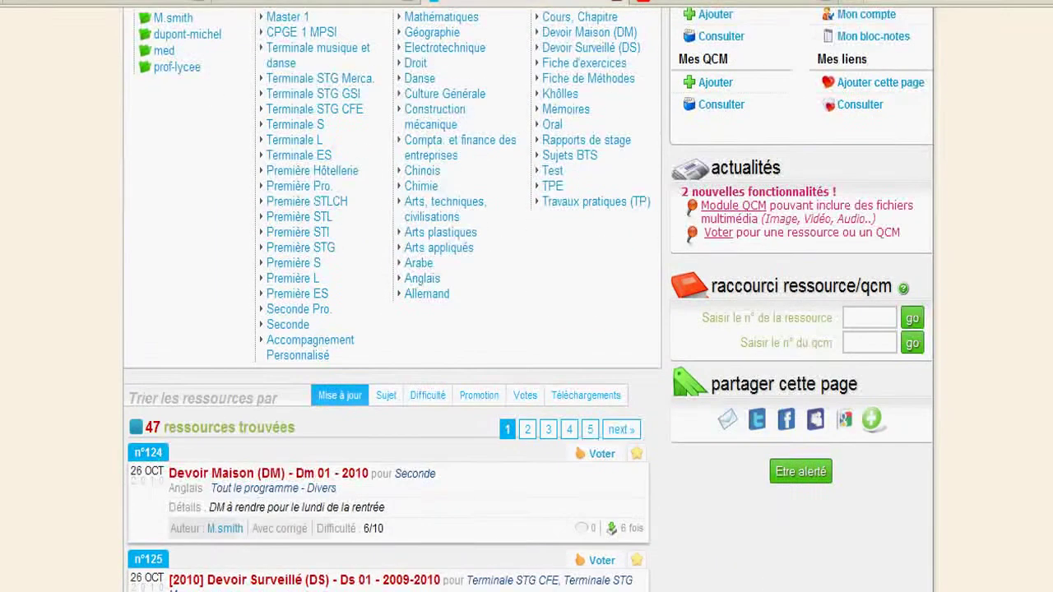
left_click(854, 320)
type("124")
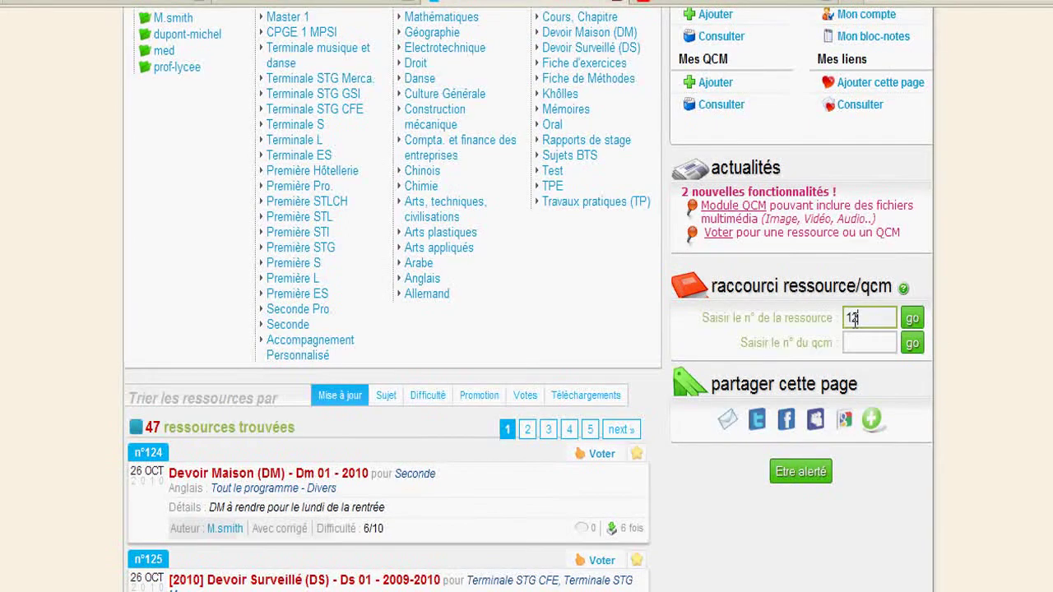
left_click(908, 317)
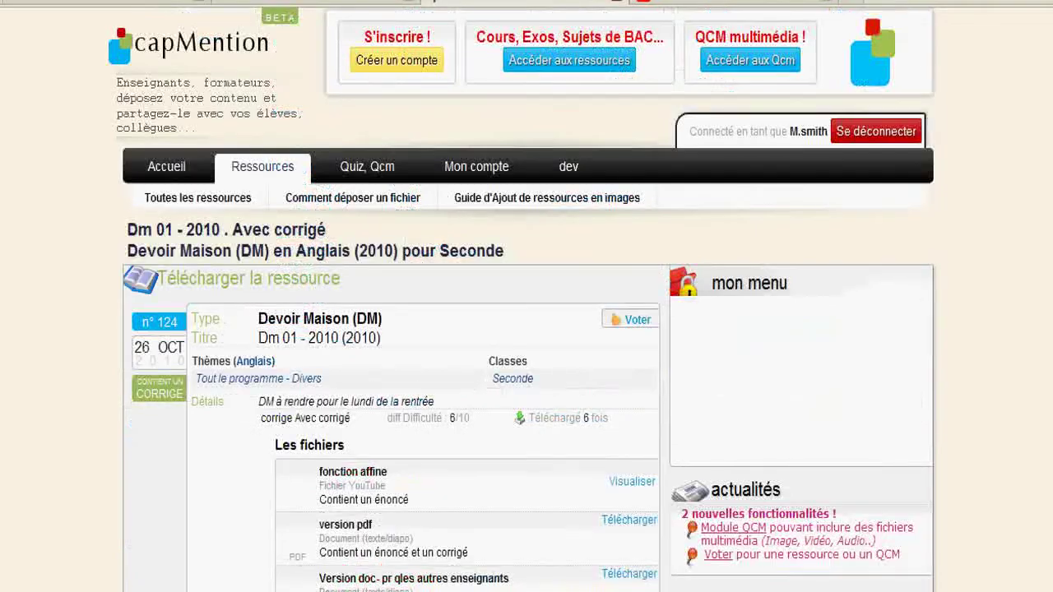
Step: Play and pause the embedded fonction affine video, then show the 'Des outils pour apprendre' logo screen
scroll(526, 329, "down", 1)
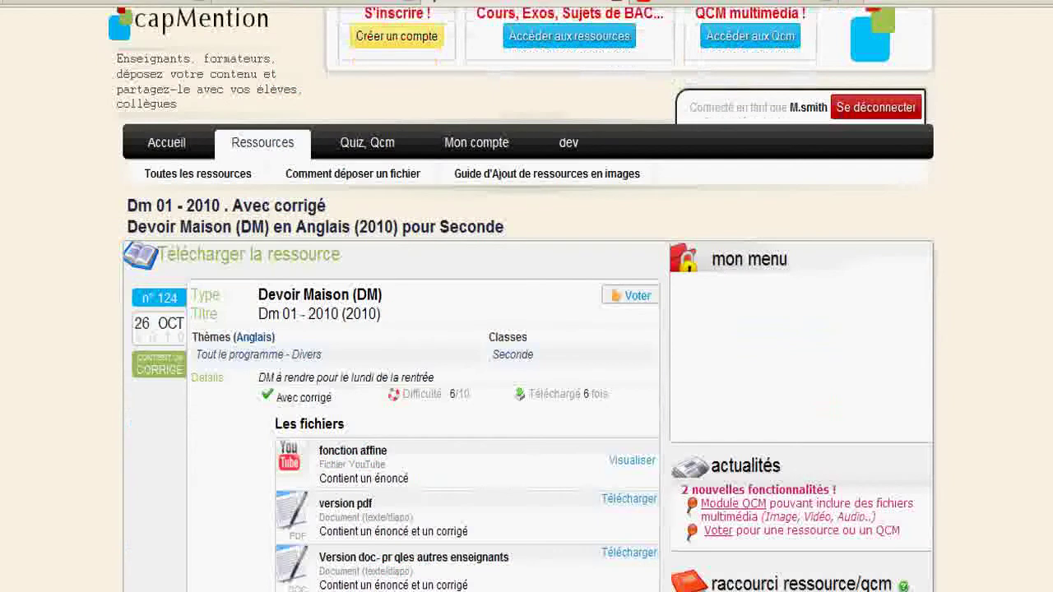
scroll(526, 329, "down", 5)
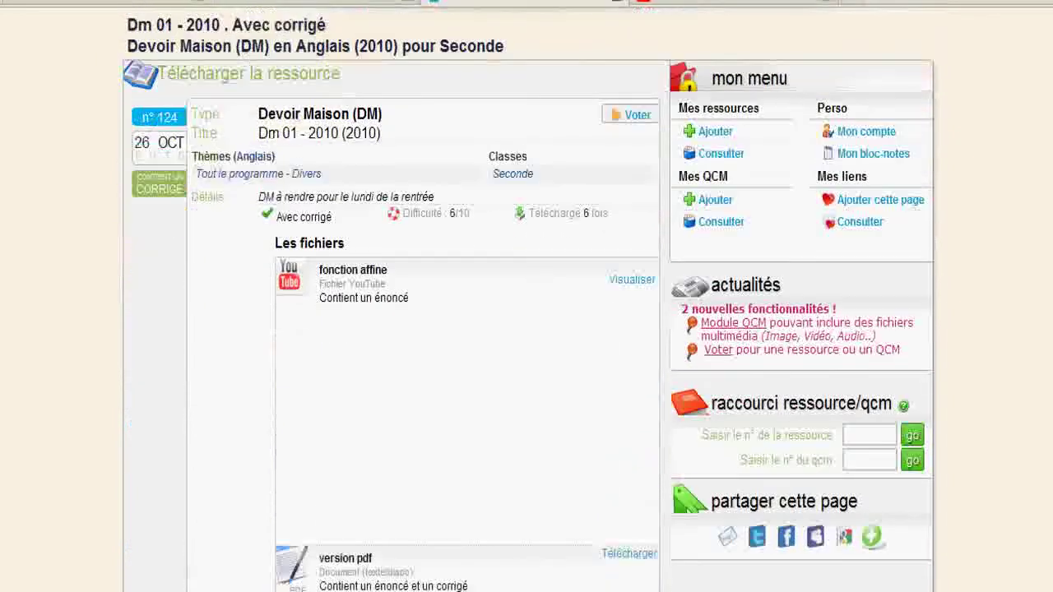
scroll(526, 329, "down", 3)
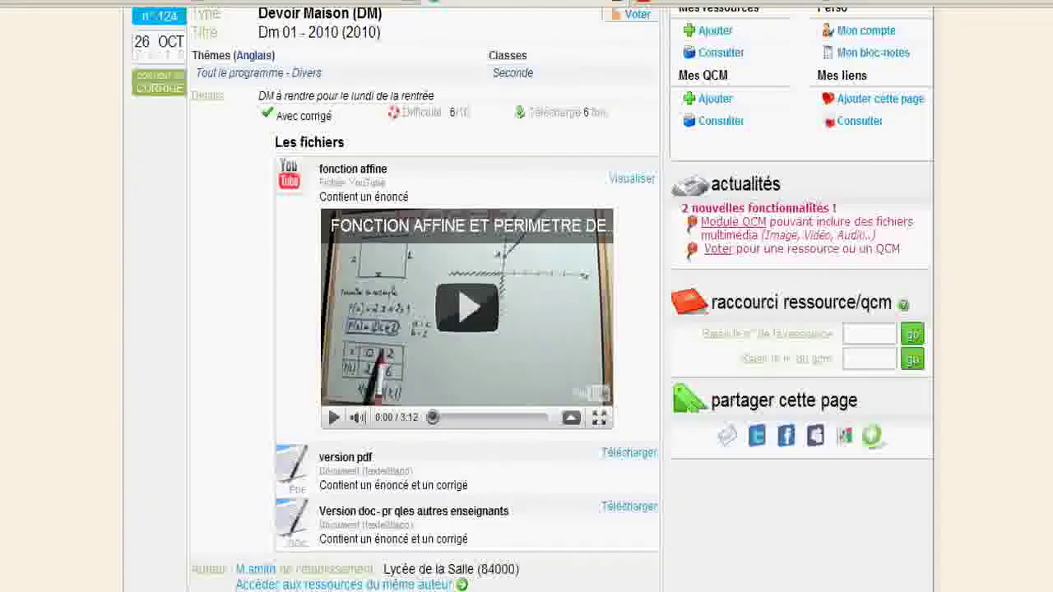
scroll(455, 300, "up", 1)
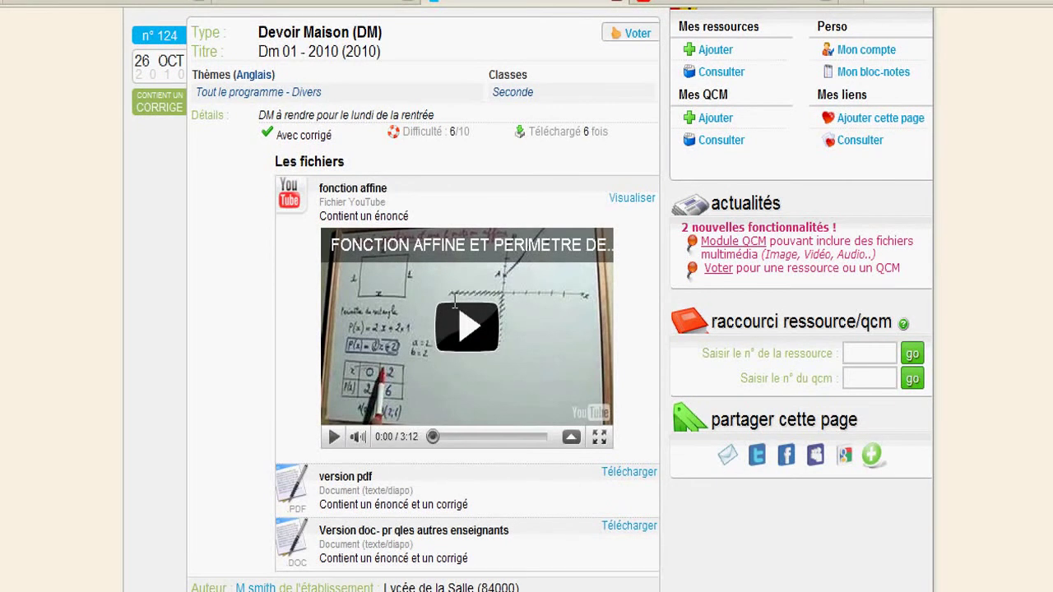
left_click(332, 443)
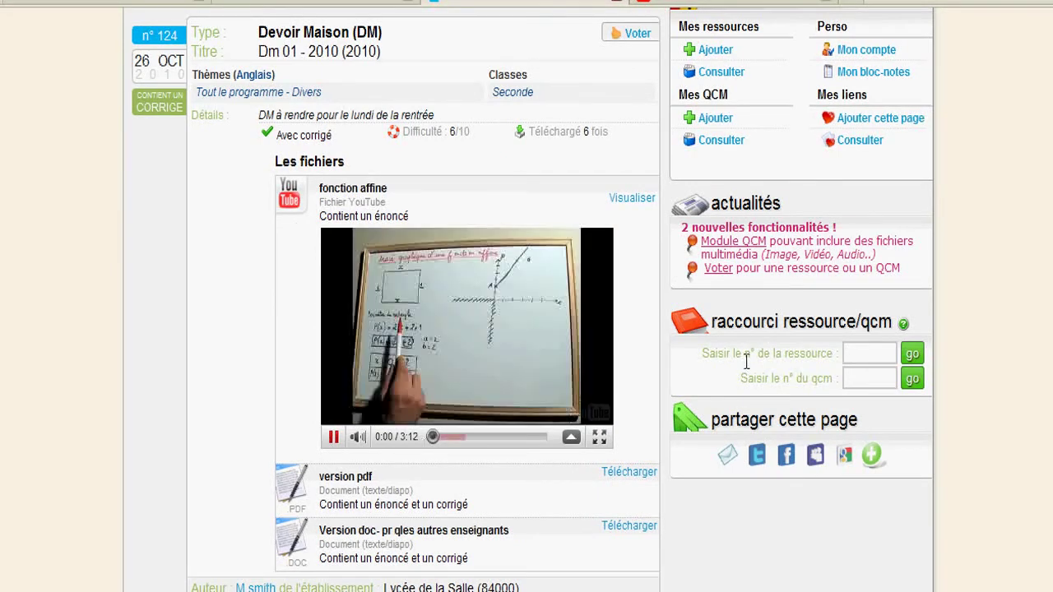
scroll(526, 329, "down", 1)
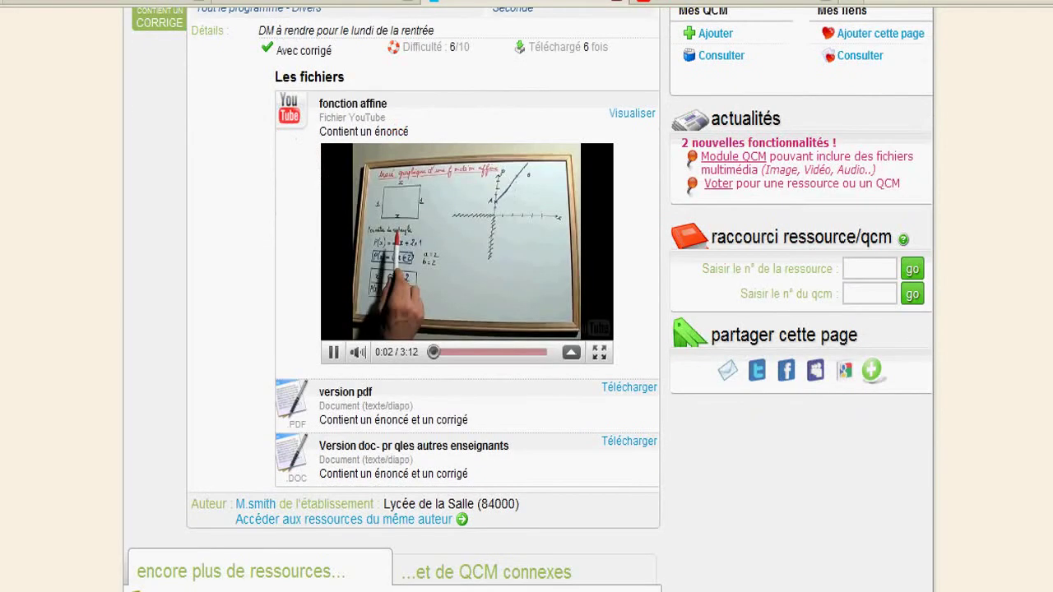
left_click(333, 352)
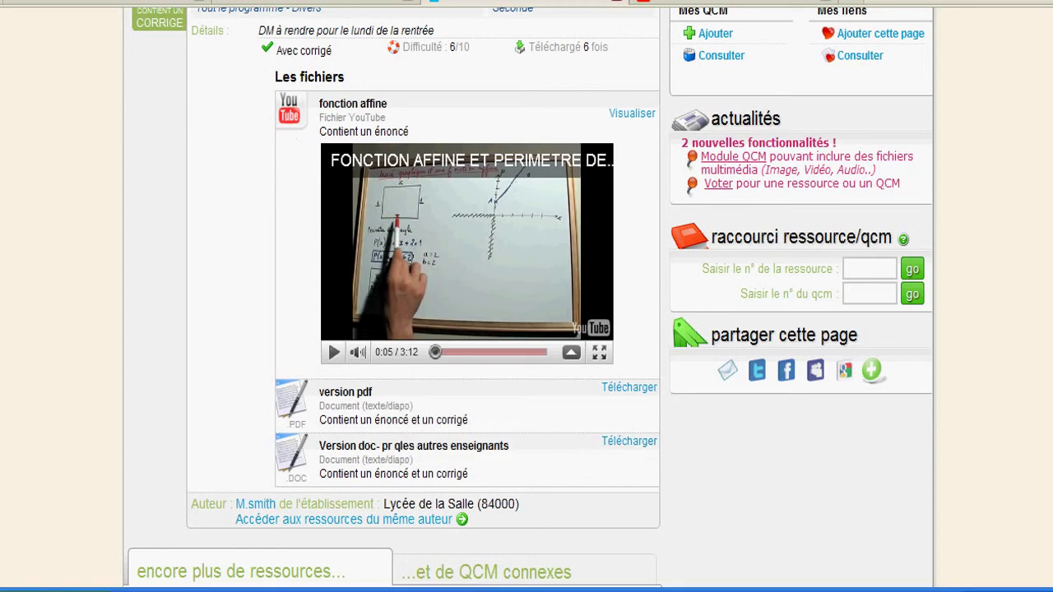
left_click(510, 589)
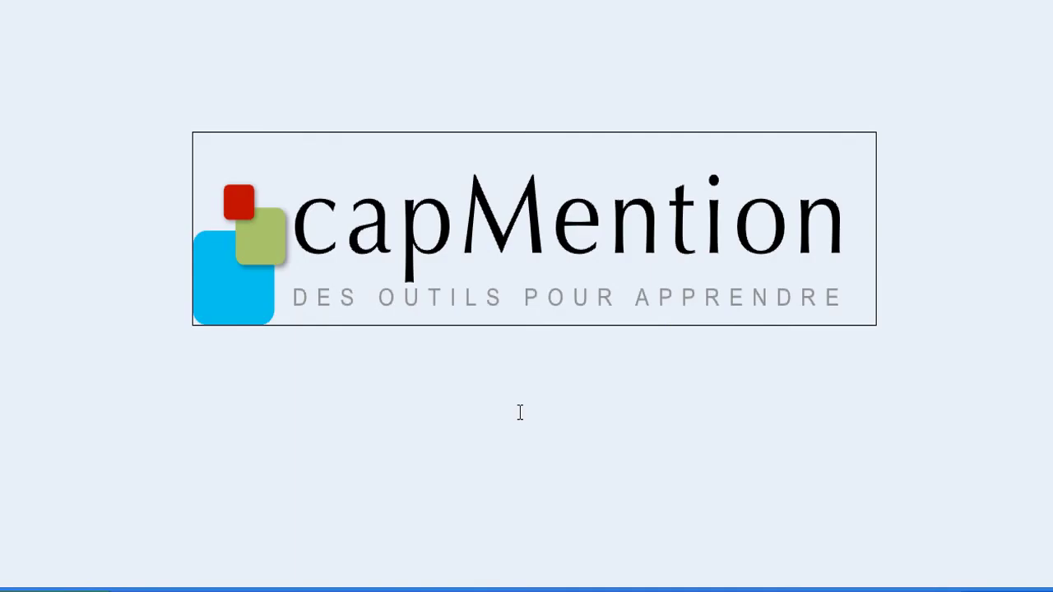